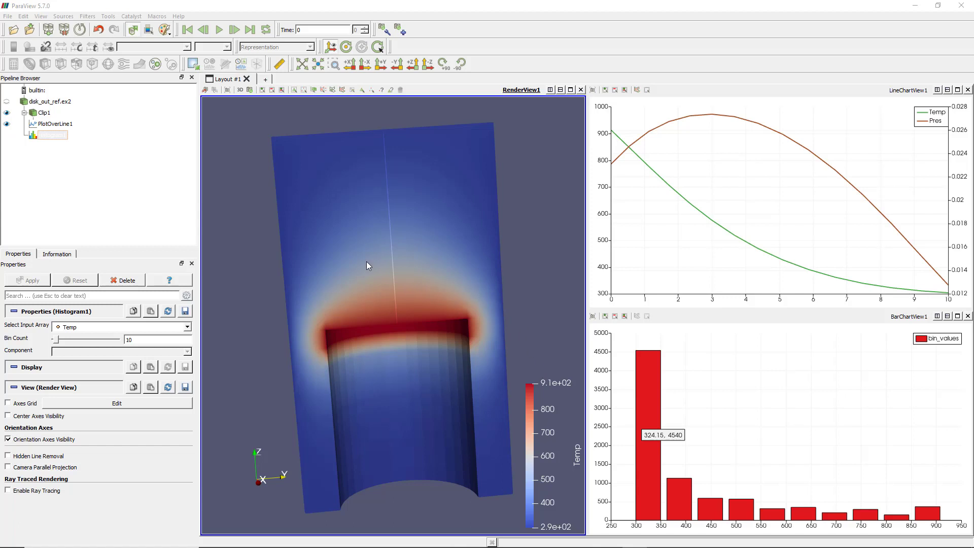
- Orbit the clipped cylinder to view it from other sides
mouse_move(312, 268)
left_mouse_down()
mouse_move(335, 280)
mouse_move(320, 265)
mouse_move(340, 245)
mouse_move(324, 186)
mouse_move(303, 198)
mouse_move(313, 220)
mouse_move(292, 223)
mouse_move(307, 221)
mouse_move(310, 279)
left_mouse_up()
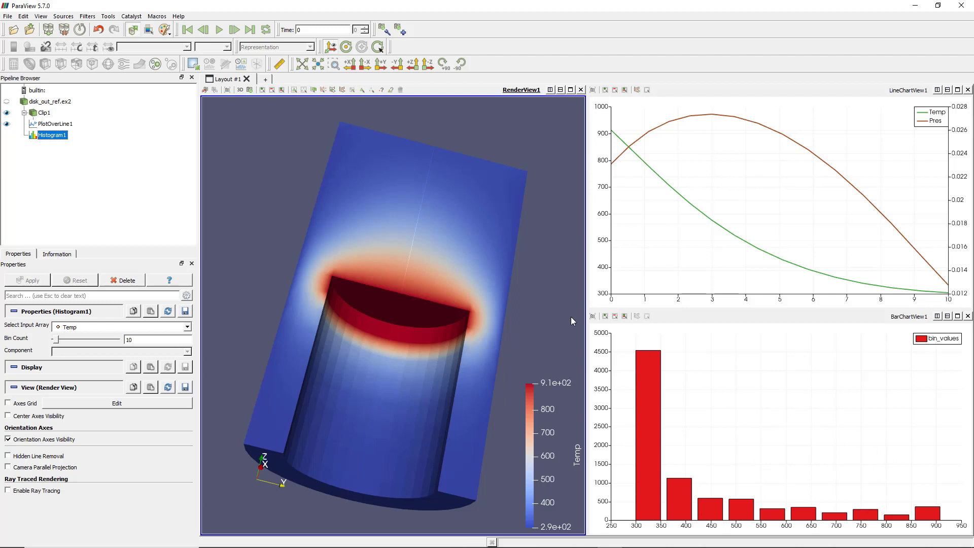
mouse_move(456, 275)
left_mouse_down()
mouse_move(258, 161)
mouse_move(270, 194)
left_mouse_up()
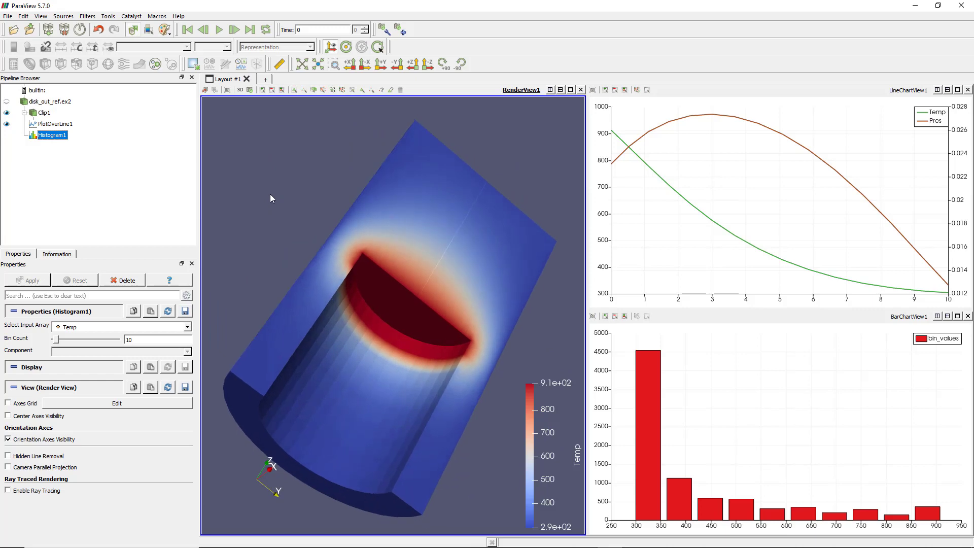
- Reset the session, confirm discarding the current visualization, and bring up the builtin server's options
left_click(79, 29)
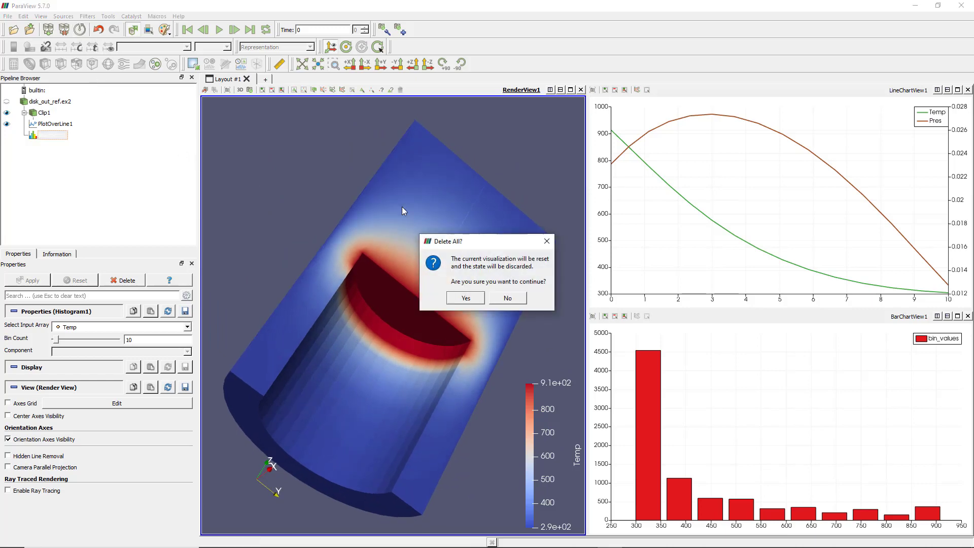
left_click(472, 299)
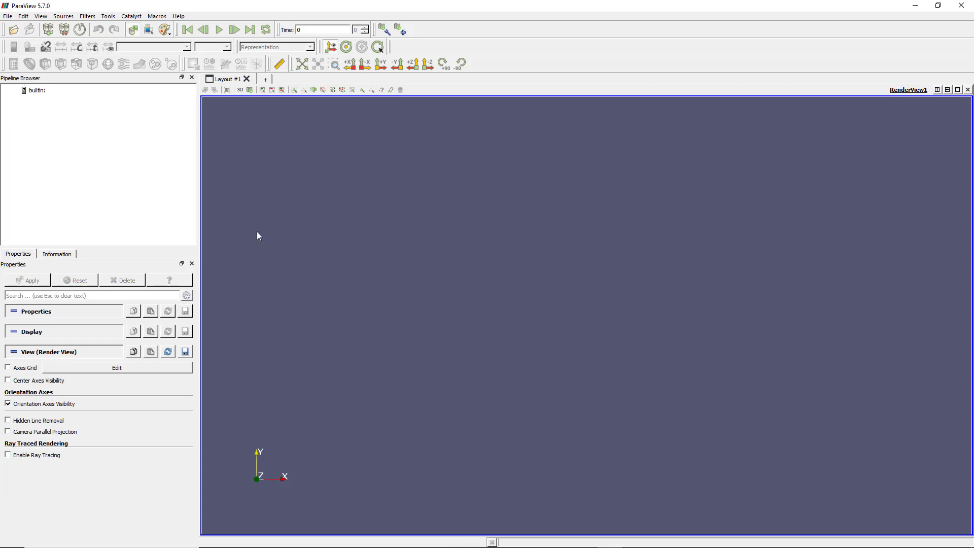
right_click(38, 93)
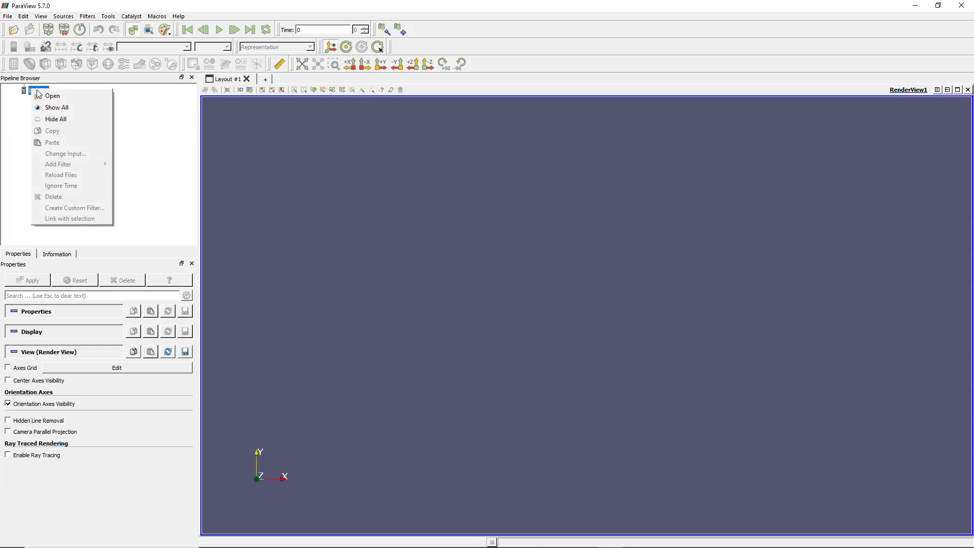
- Browse into the examples folder and open disk_out_ref.ex2 as the new data source
left_click(50, 97)
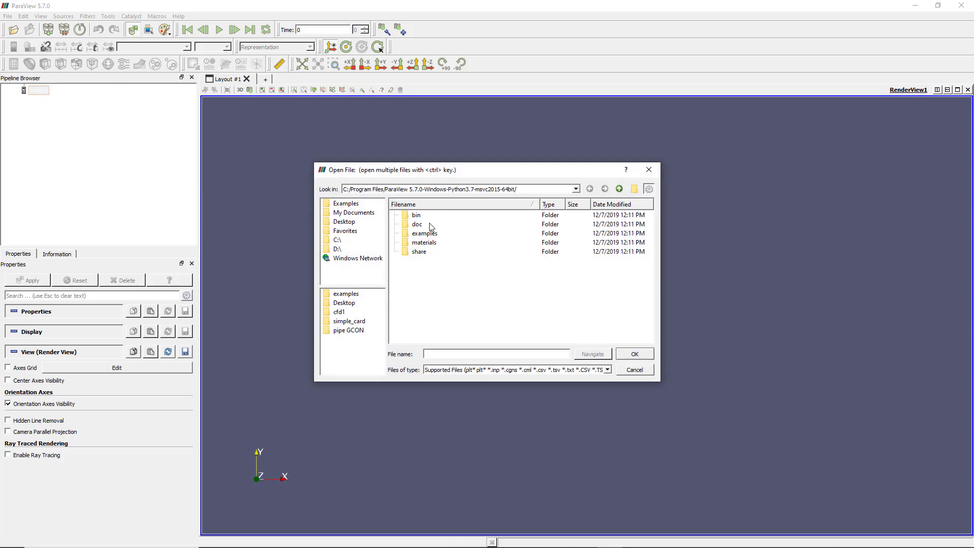
double_click(425, 233)
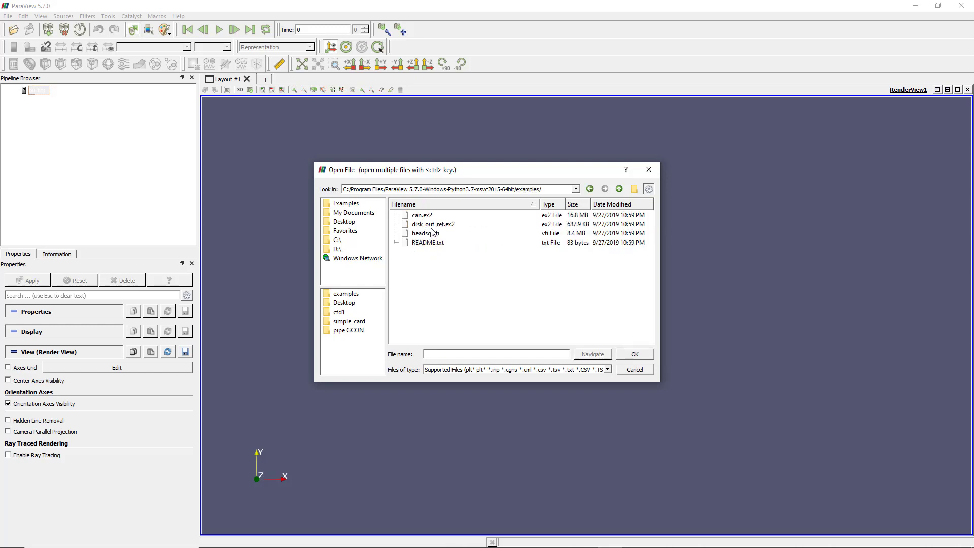
left_click(430, 225)
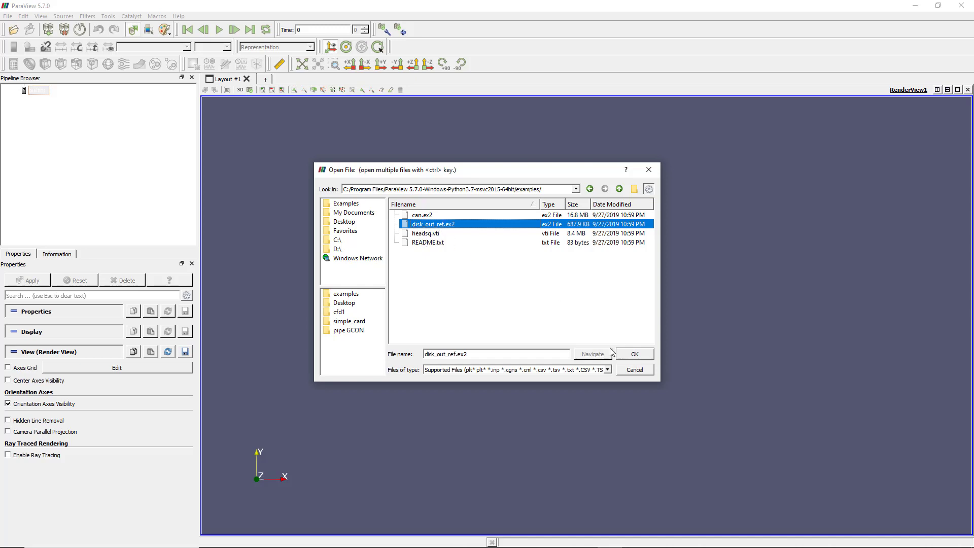
left_click(637, 354)
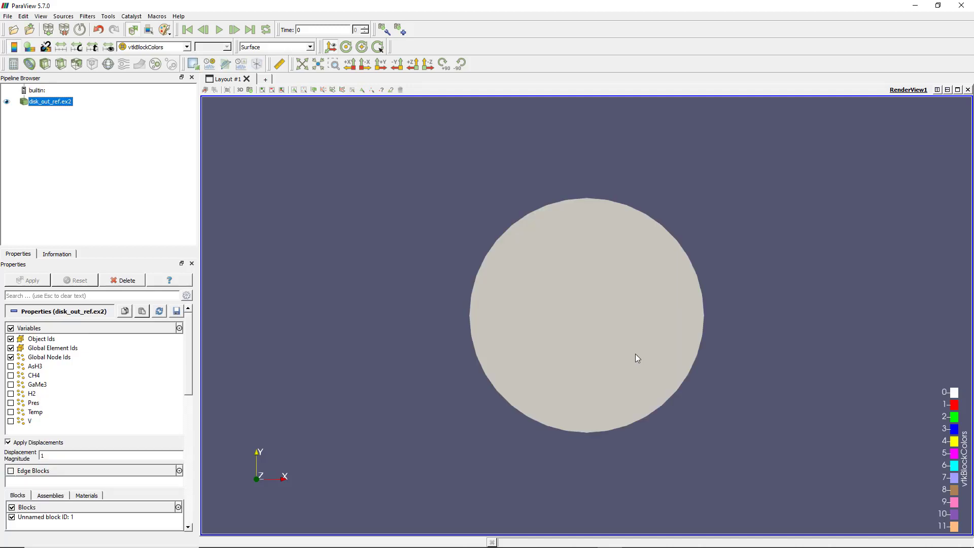
- Enable the V, Temp and Pres variables for the loaded disk
mouse_move(603, 347)
left_mouse_down()
mouse_move(477, 320)
mouse_move(457, 266)
mouse_move(488, 246)
mouse_move(363, 222)
mouse_move(326, 235)
left_mouse_up()
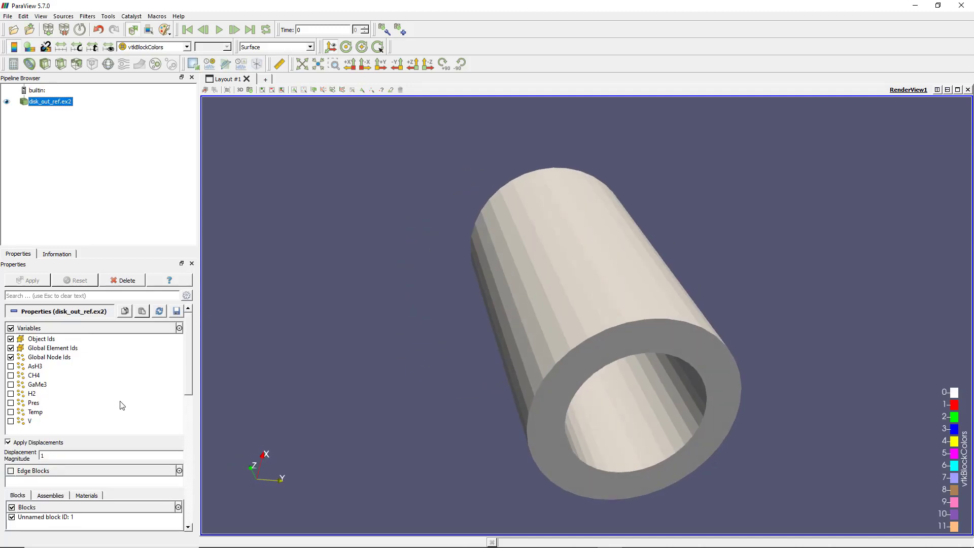
left_click(11, 420)
left_click(11, 412)
left_click(12, 404)
- Color the cylinder by Temp and turn it upright to a side view
left_click(187, 46)
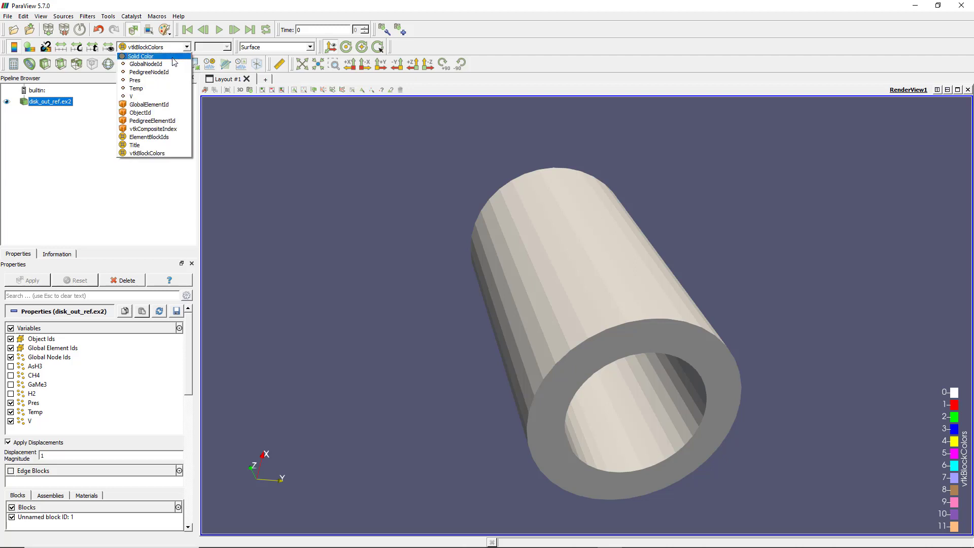
left_click(159, 90)
mouse_move(629, 335)
left_mouse_down()
mouse_move(612, 294)
mouse_move(609, 399)
mouse_move(629, 472)
mouse_move(666, 446)
mouse_move(594, 437)
mouse_move(610, 463)
left_mouse_up()
mouse_move(568, 317)
left_mouse_down()
mouse_move(598, 294)
mouse_move(583, 311)
left_mouse_up()
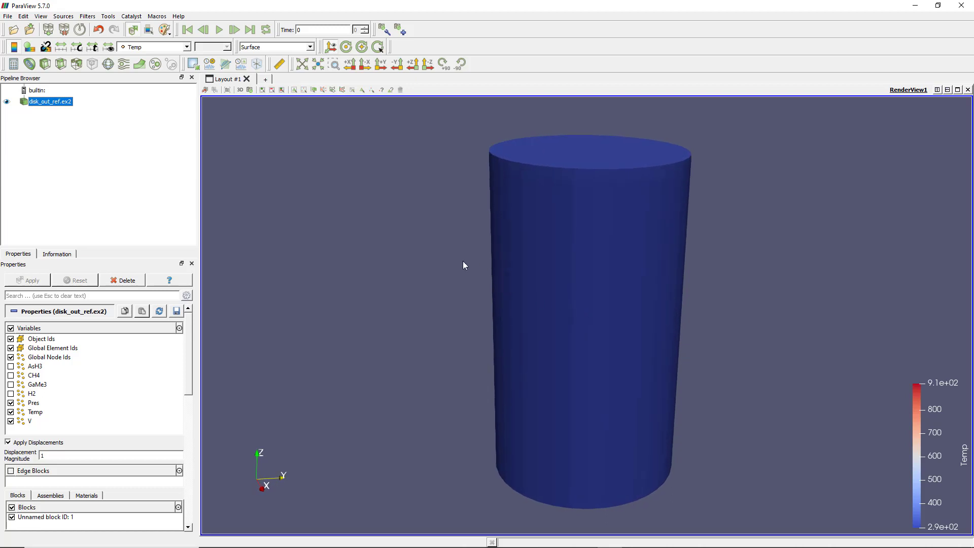
- Add a Clip filter, hide its plane widget, and tilt the view to show the cut
left_click(89, 16)
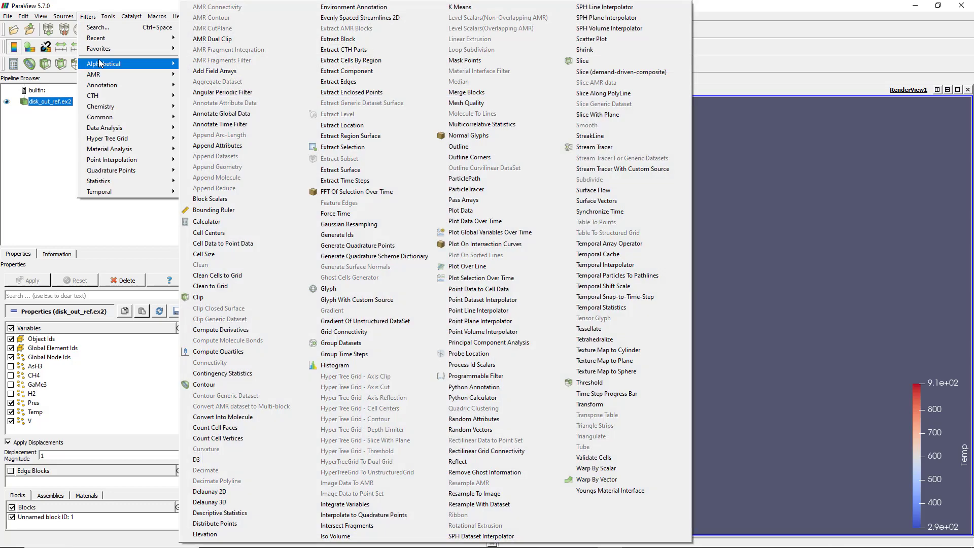
mouse_move(104, 65)
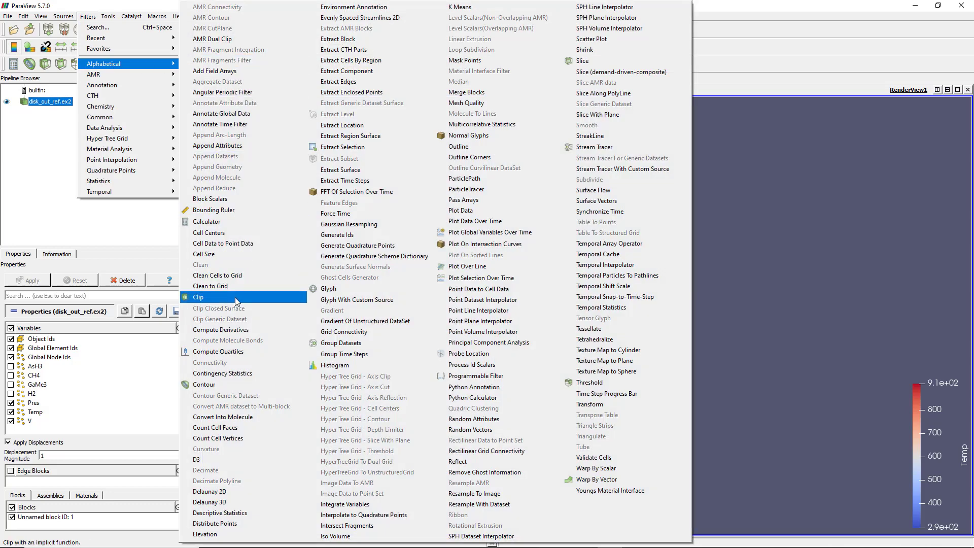
left_click(236, 297)
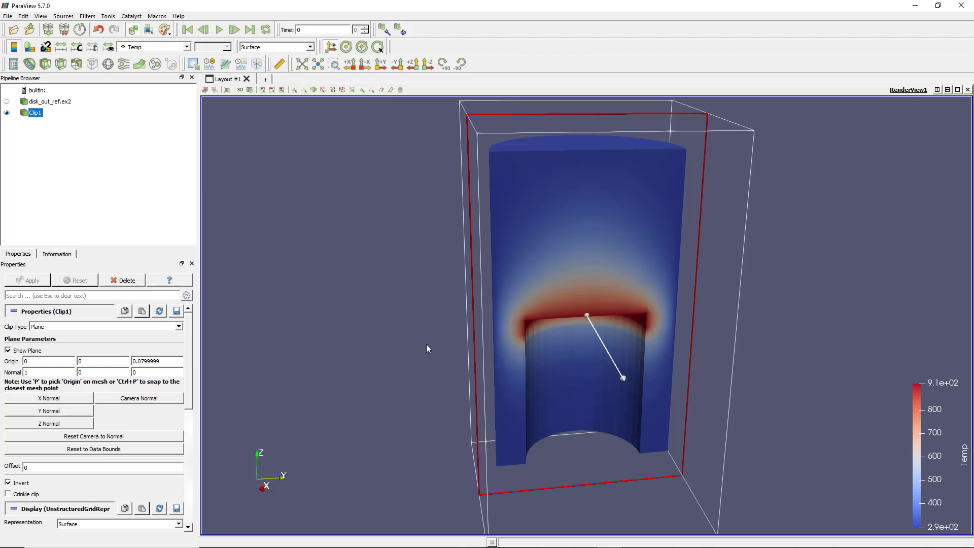
left_click(26, 352)
mouse_move(302, 342)
left_mouse_down()
mouse_move(337, 357)
mouse_move(387, 316)
mouse_move(361, 274)
mouse_move(371, 234)
mouse_move(378, 307)
mouse_move(454, 199)
left_mouse_up()
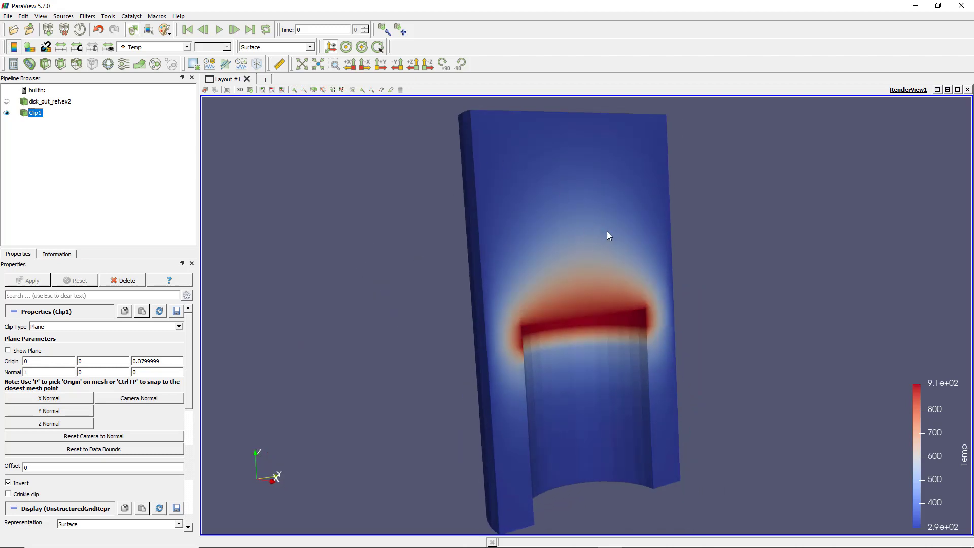
mouse_move(606, 228)
left_mouse_down()
mouse_move(598, 183)
mouse_move(597, 252)
mouse_move(604, 221)
mouse_move(581, 211)
mouse_move(576, 144)
mouse_move(555, 189)
mouse_move(551, 239)
mouse_move(540, 253)
mouse_move(507, 246)
mouse_move(507, 265)
mouse_move(518, 262)
left_mouse_up()
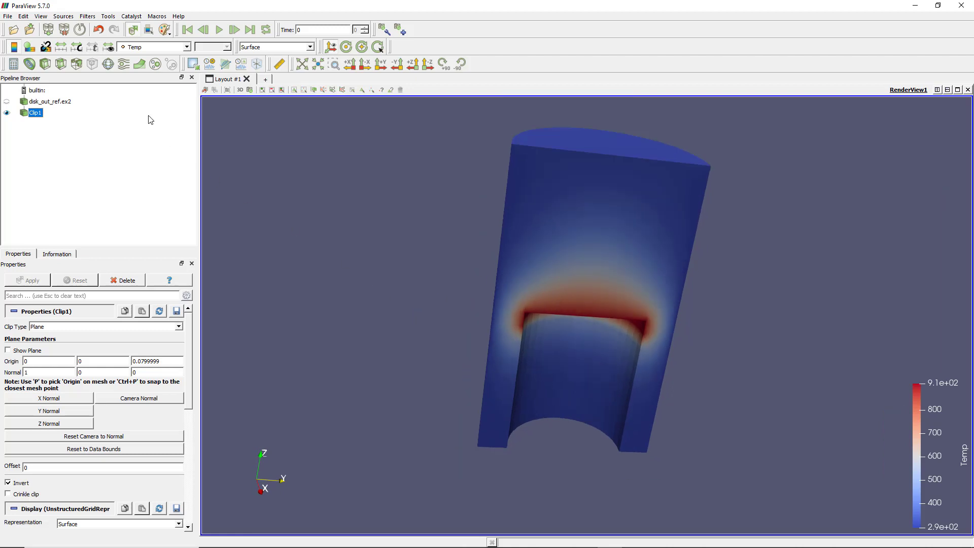
left_click(89, 16)
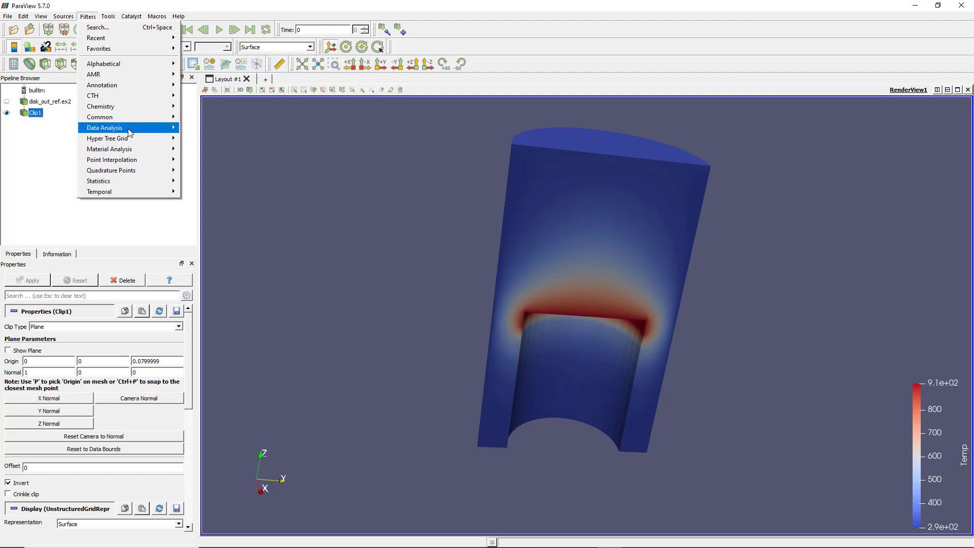
mouse_move(104, 128)
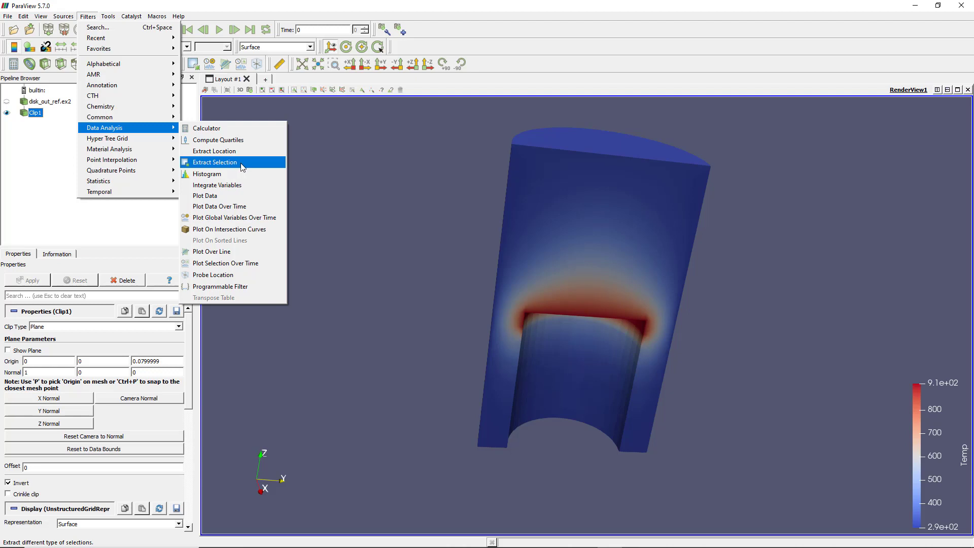
- Box-select cells around the hot band, trial an Extract Selection, then delete ExtractSelection1
left_click(315, 150)
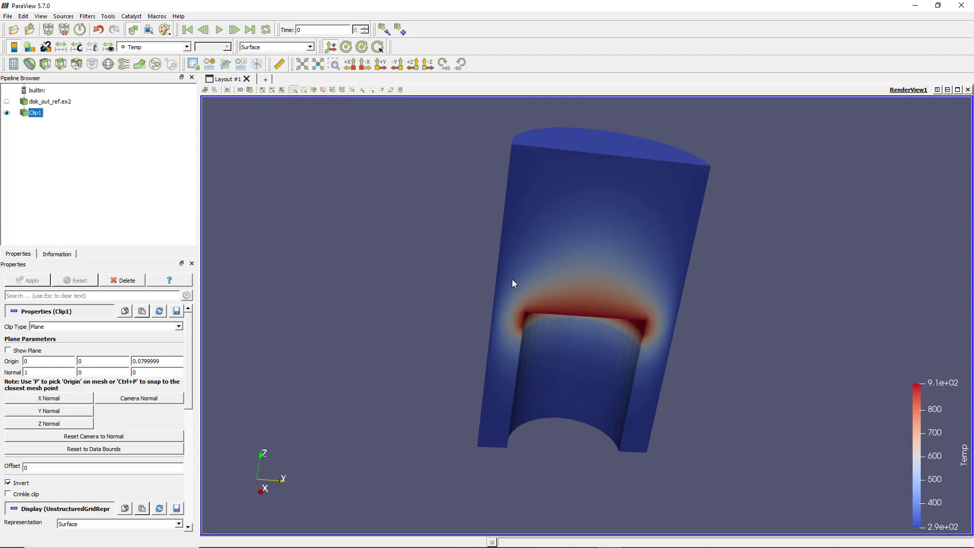
left_click_drag(513, 271, 573, 332)
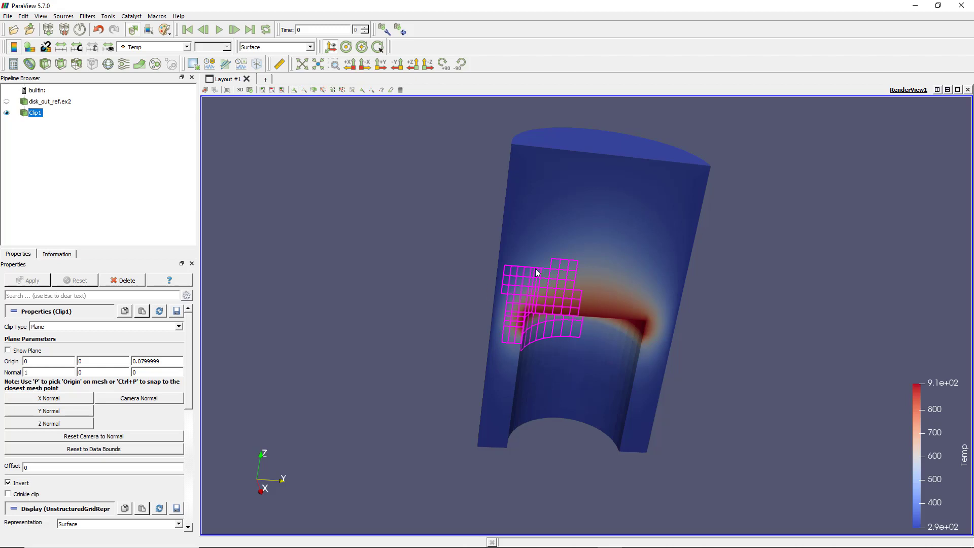
left_click(88, 17)
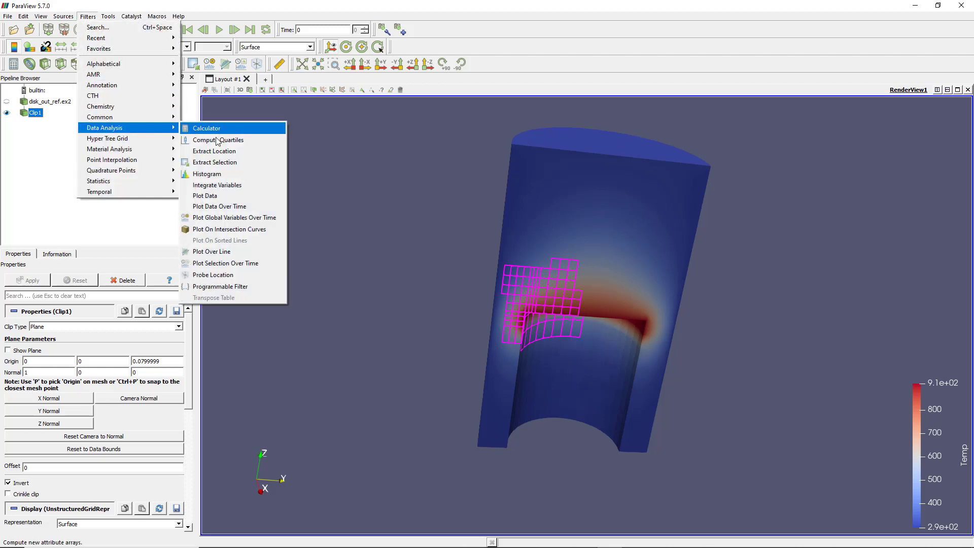
left_click(217, 162)
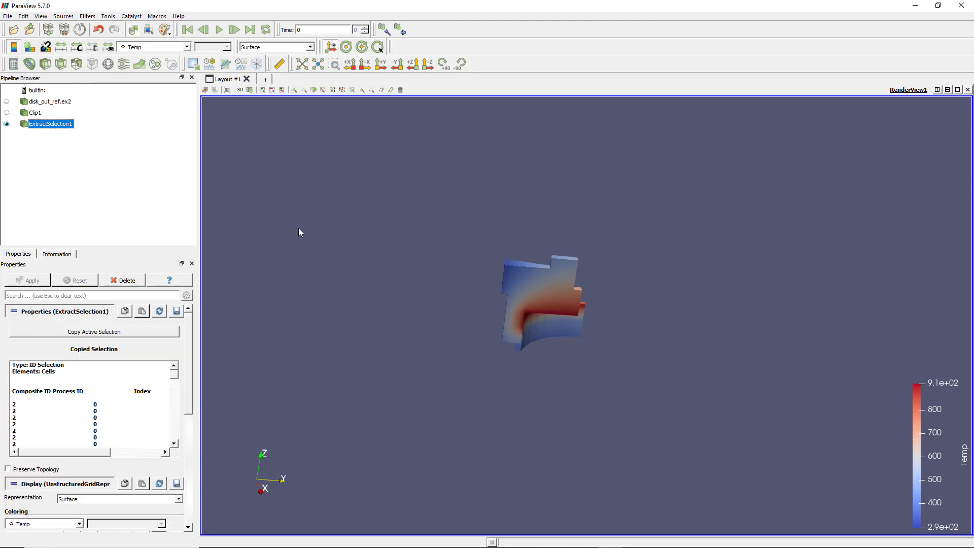
mouse_move(323, 244)
left_mouse_down()
mouse_move(693, 365)
mouse_move(633, 421)
mouse_move(502, 269)
mouse_move(443, 374)
mouse_move(572, 243)
mouse_move(452, 322)
mouse_move(457, 279)
mouse_move(524, 217)
mouse_move(542, 221)
mouse_move(540, 201)
mouse_move(522, 235)
left_mouse_up()
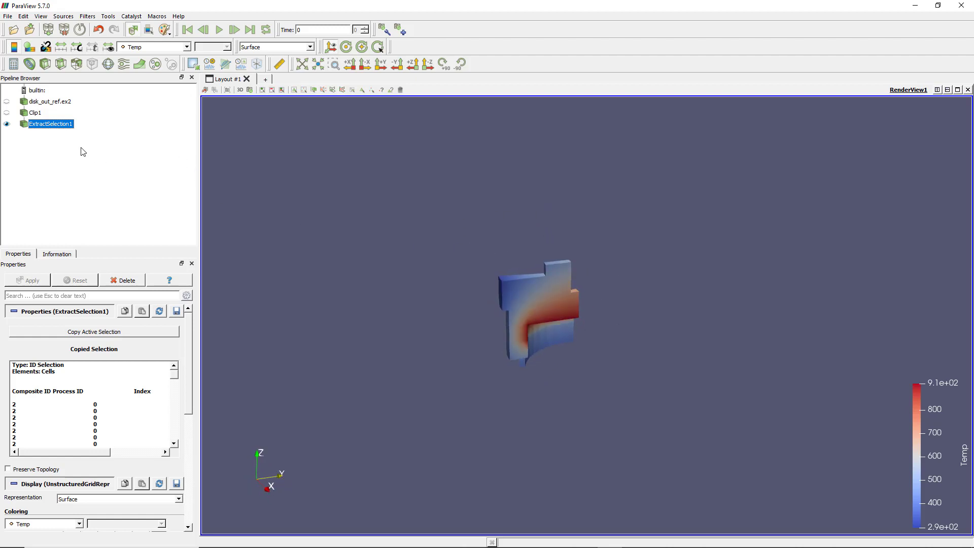
right_click(72, 130)
left_click(106, 232)
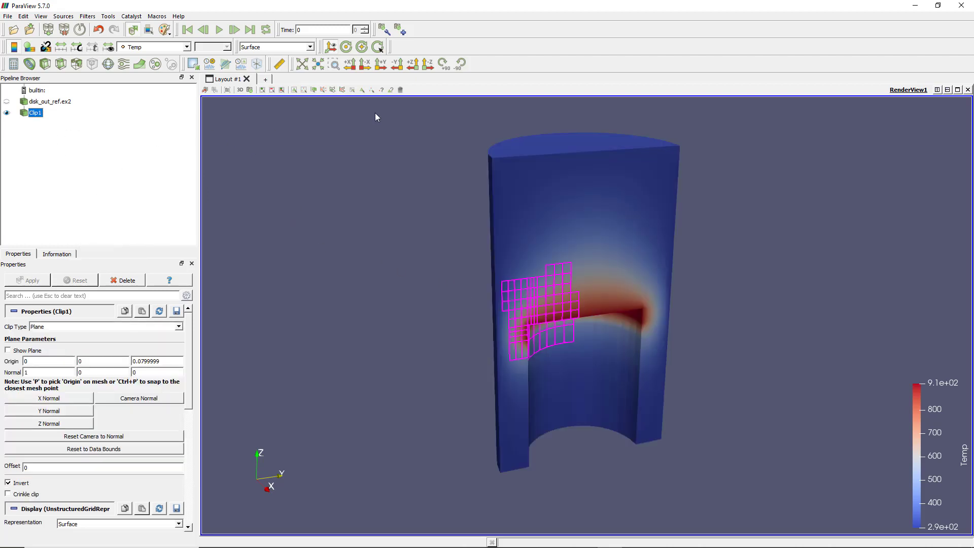
left_click(401, 90)
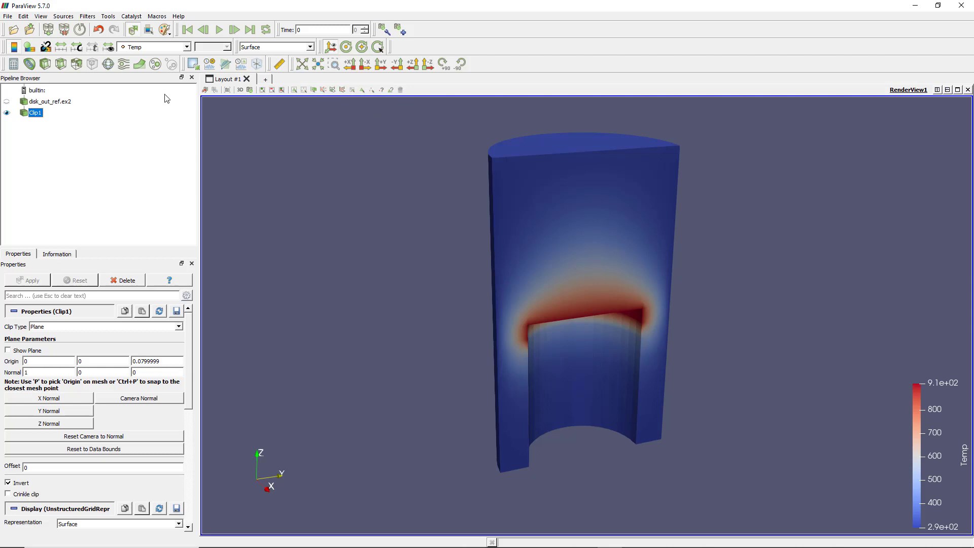
left_click(88, 16)
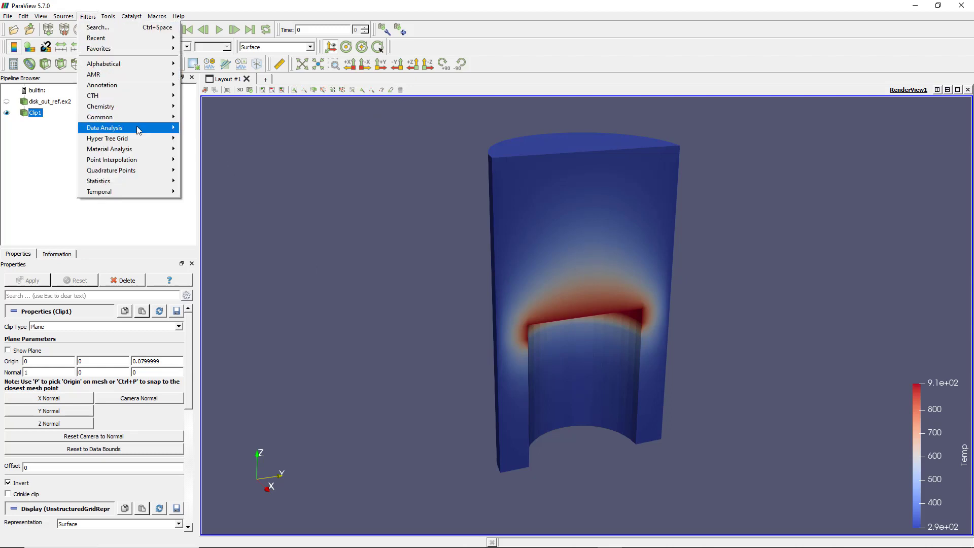
mouse_move(105, 128)
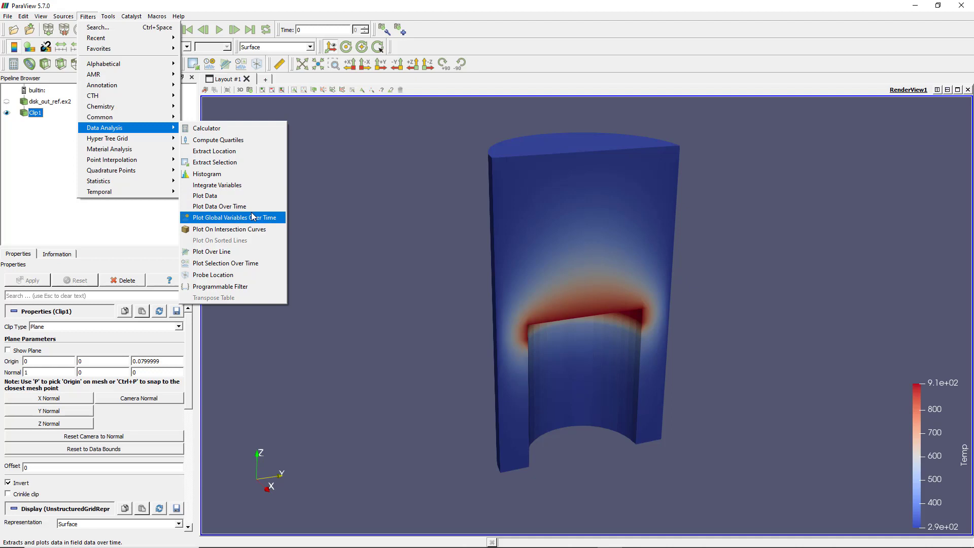
key("Up")
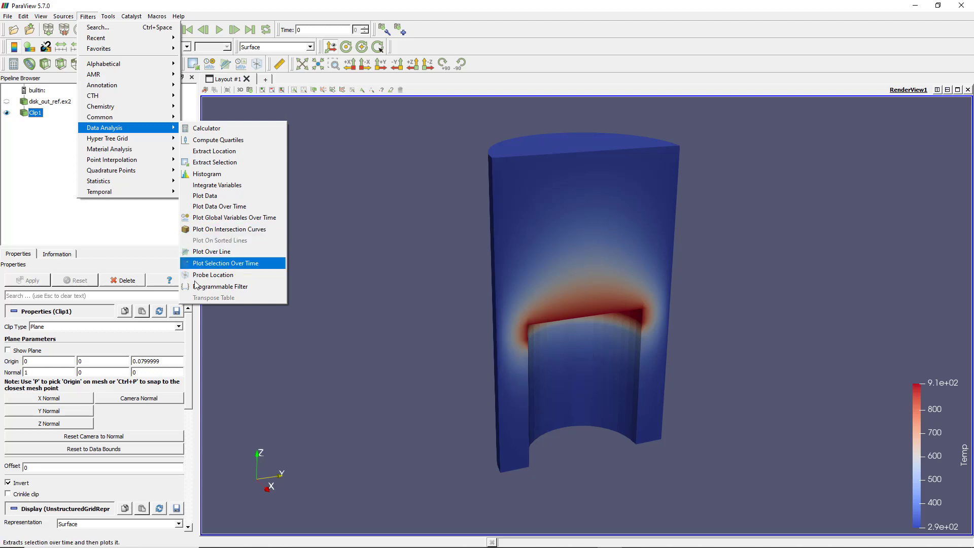
key("Escape")
key("Escape")
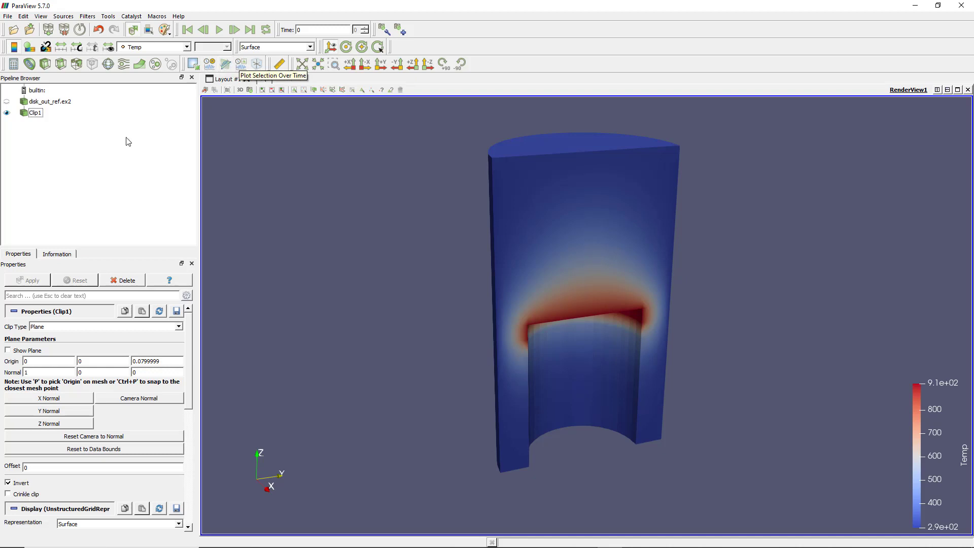
- Add Plot Over Line to disk_out_ref.ex2 with Auto Apply on, and orbit the view
left_click(47, 102)
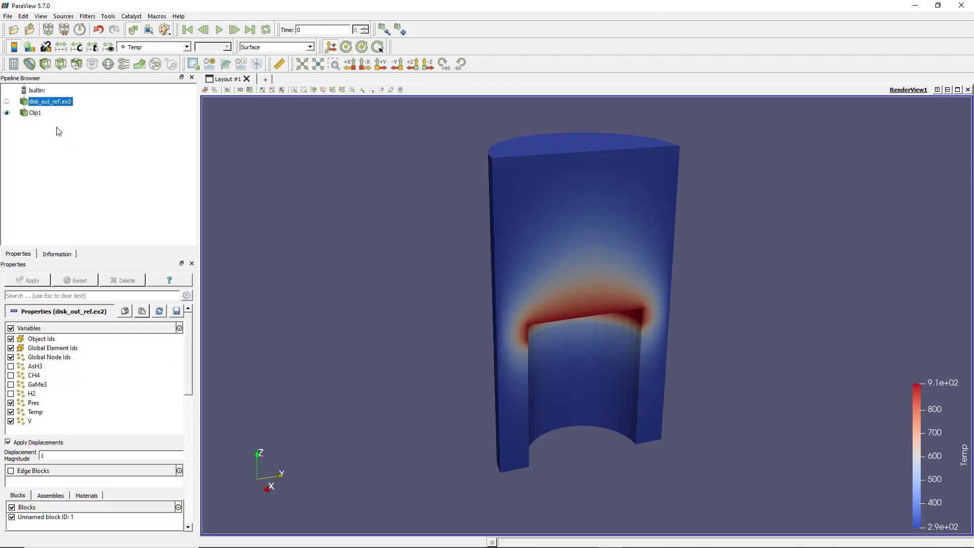
left_click(224, 65)
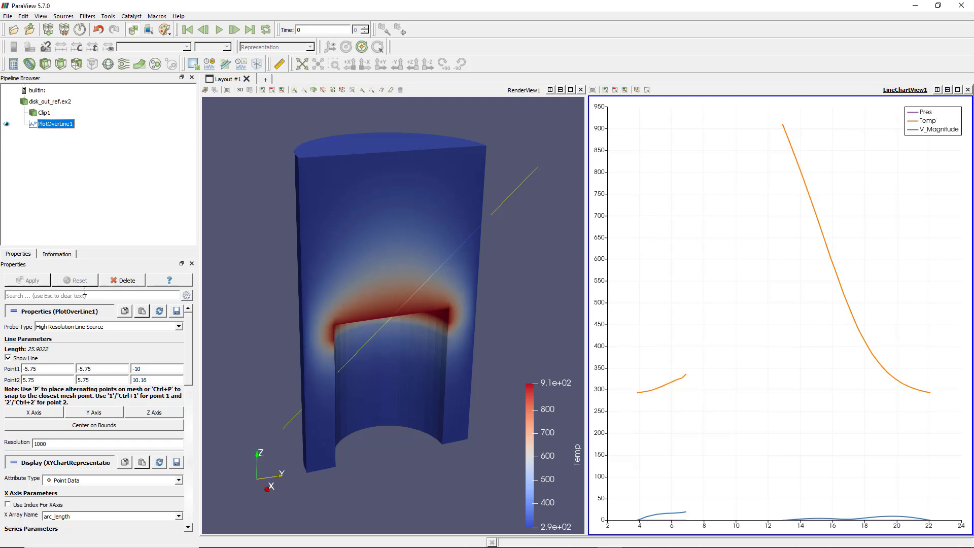
left_click(132, 30)
mouse_move(302, 190)
left_mouse_down()
mouse_move(322, 165)
mouse_move(288, 154)
mouse_move(287, 179)
left_mouse_up()
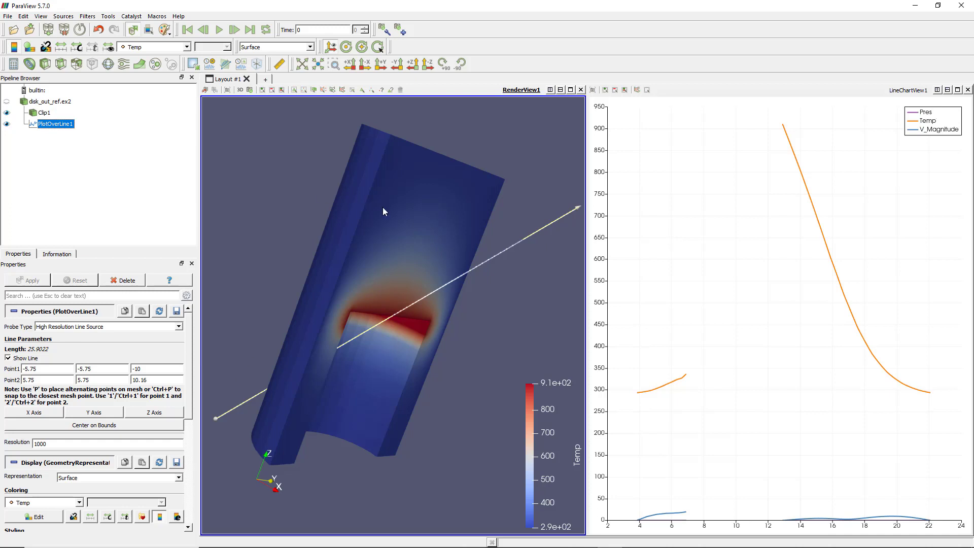
mouse_move(425, 215)
left_mouse_down()
mouse_move(391, 200)
mouse_move(418, 200)
mouse_move(413, 184)
mouse_move(405, 209)
mouse_move(394, 195)
mouse_move(391, 207)
left_mouse_up()
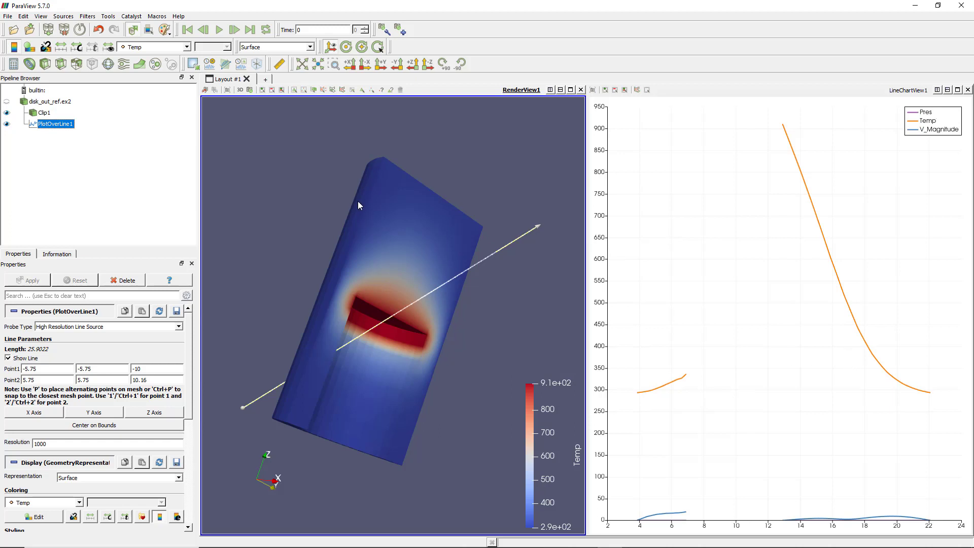
left_click_drag(363, 204, 394, 205)
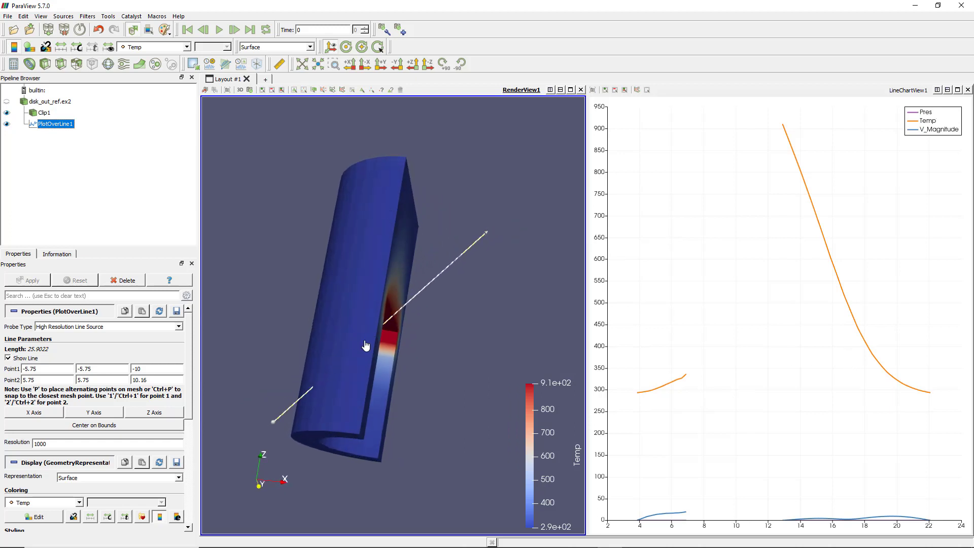
left_click_drag(400, 377, 372, 404)
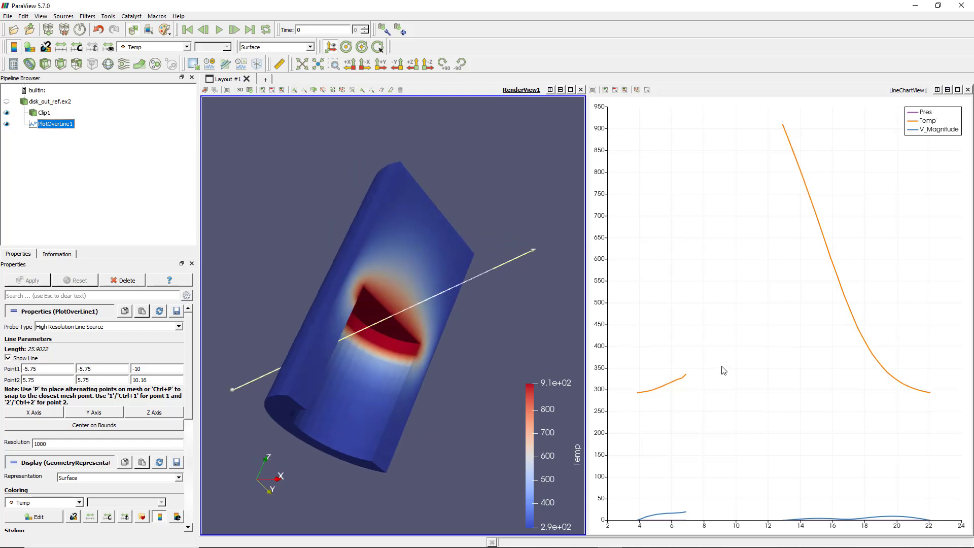
left_click_drag(514, 348, 525, 363)
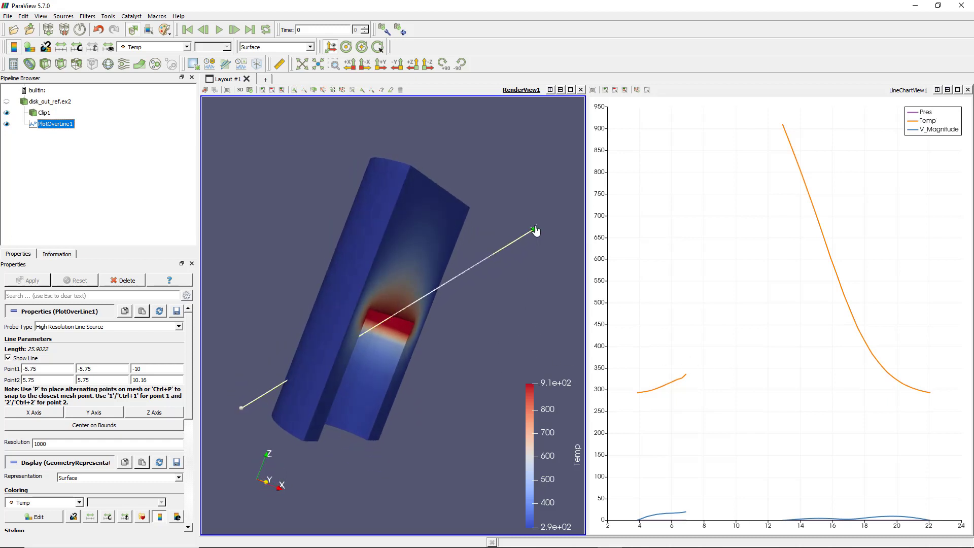
- Drag the line endpoints across the hot zone so Temp peaks around 725
left_click_drag(536, 229, 468, 164)
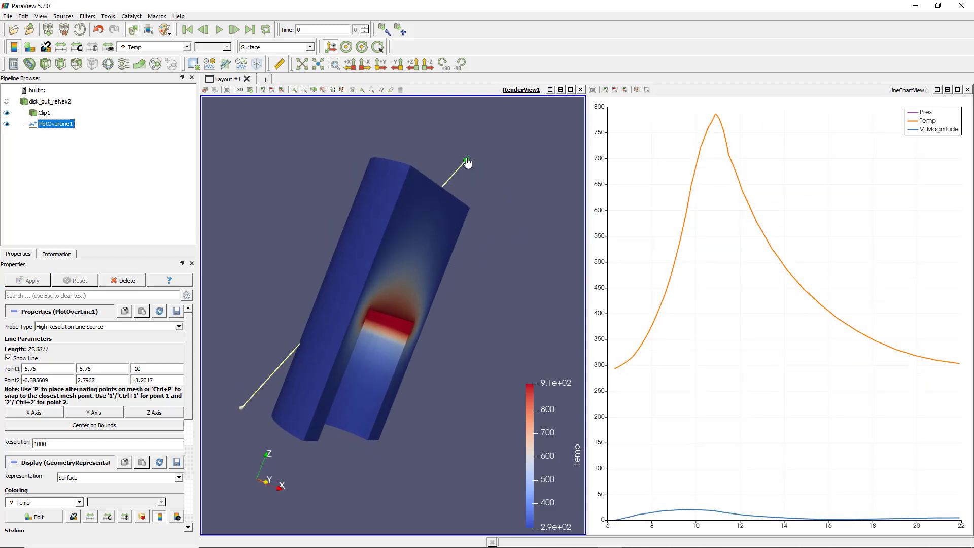
mouse_move(241, 407)
left_mouse_down()
mouse_move(278, 455)
mouse_move(297, 440)
left_mouse_up()
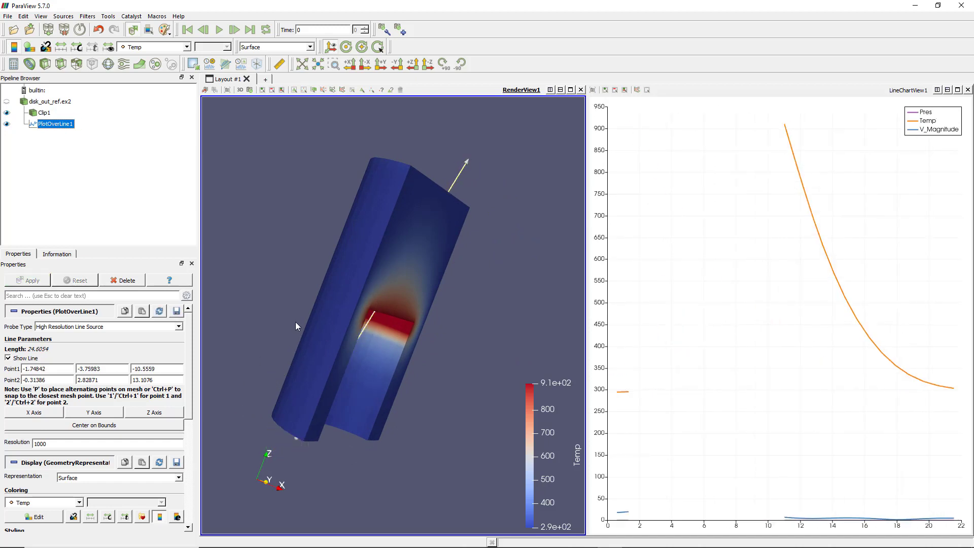
left_click_drag(295, 324, 307, 258)
left_click_drag(306, 323, 290, 326)
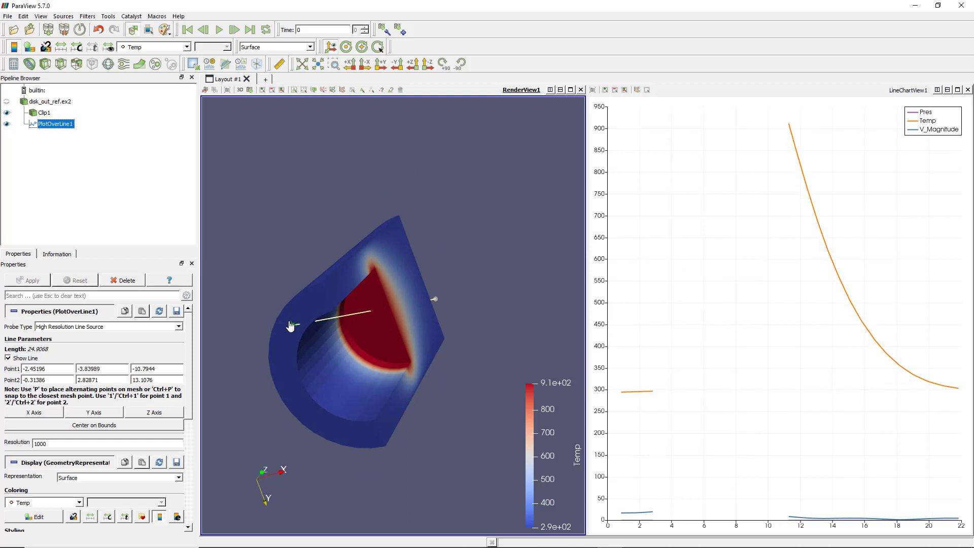
left_click_drag(434, 305, 413, 231)
key("ctrl+Return")
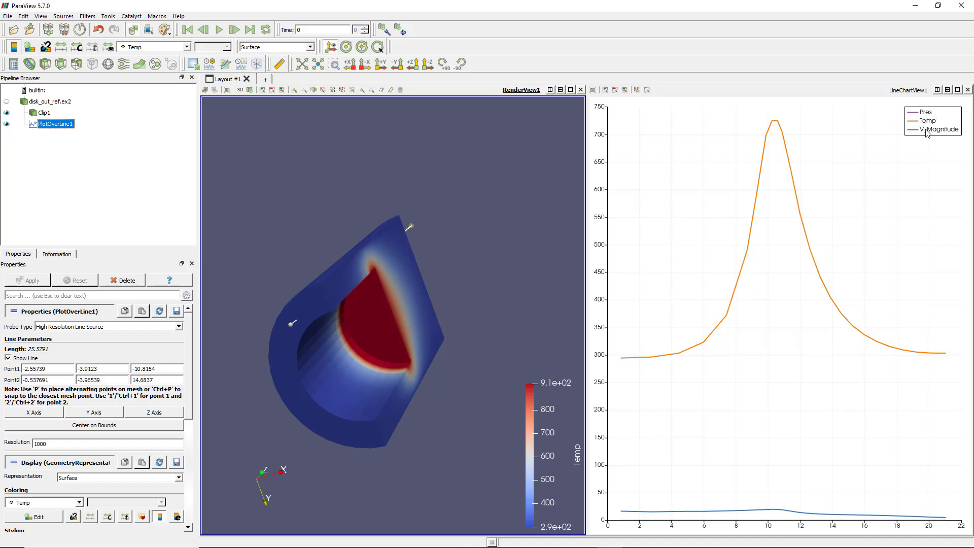
- Hide Pres and V_Magnitude in the line chart, keeping arc_length as the x-axis
left_click(918, 167)
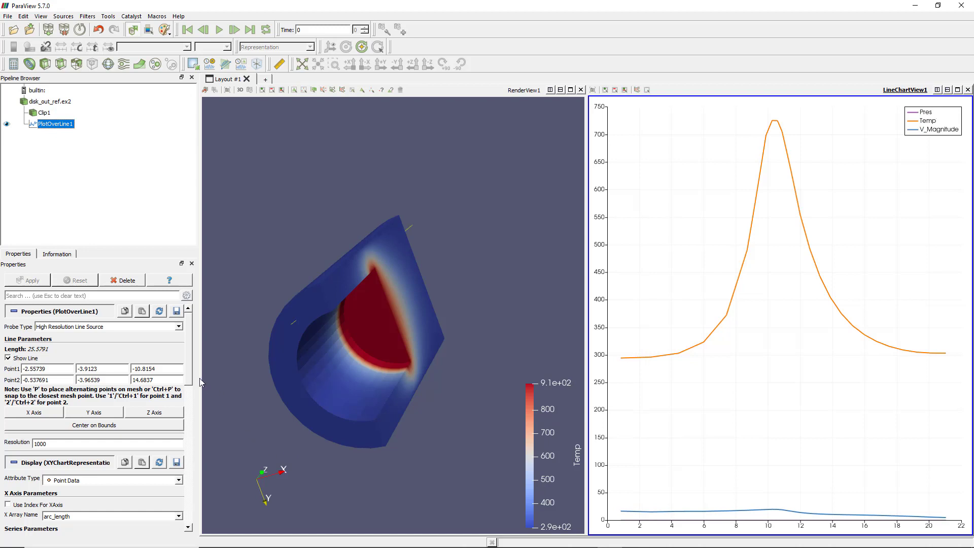
left_click_drag(188, 373, 197, 437)
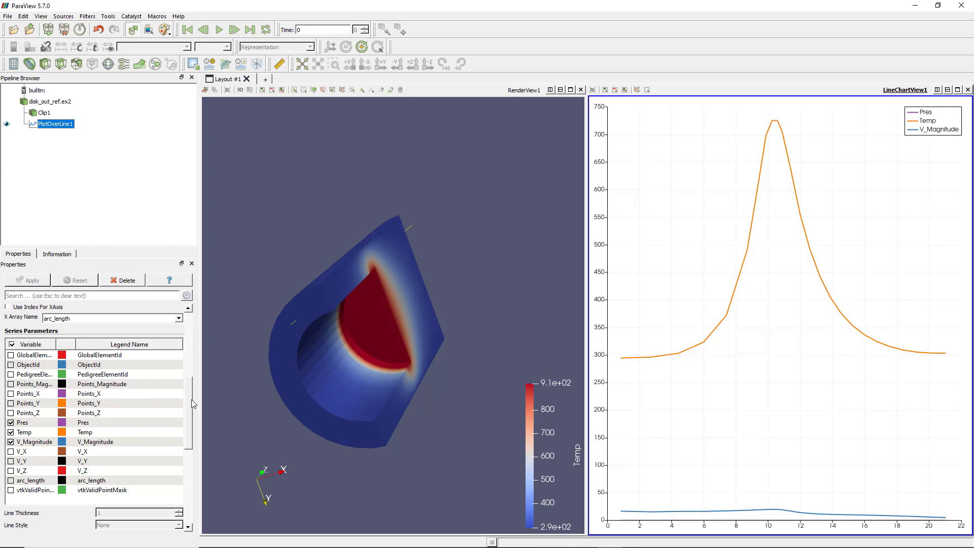
scroll(190, 389, "up", 5)
scroll(188, 360, "down", 2)
scroll(194, 380, "down", 2)
scroll(200, 406, "down", 2)
scroll(201, 403, "up", 2)
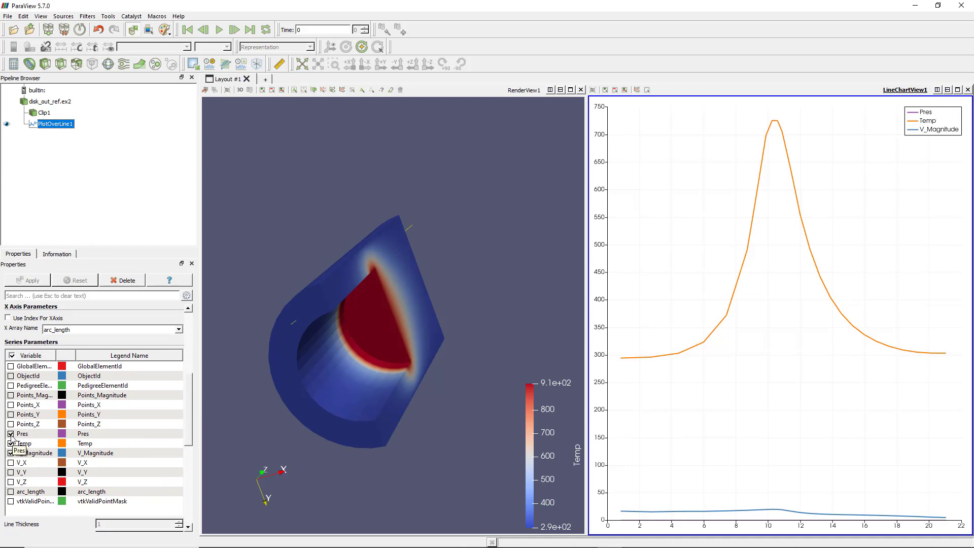
left_click(11, 434)
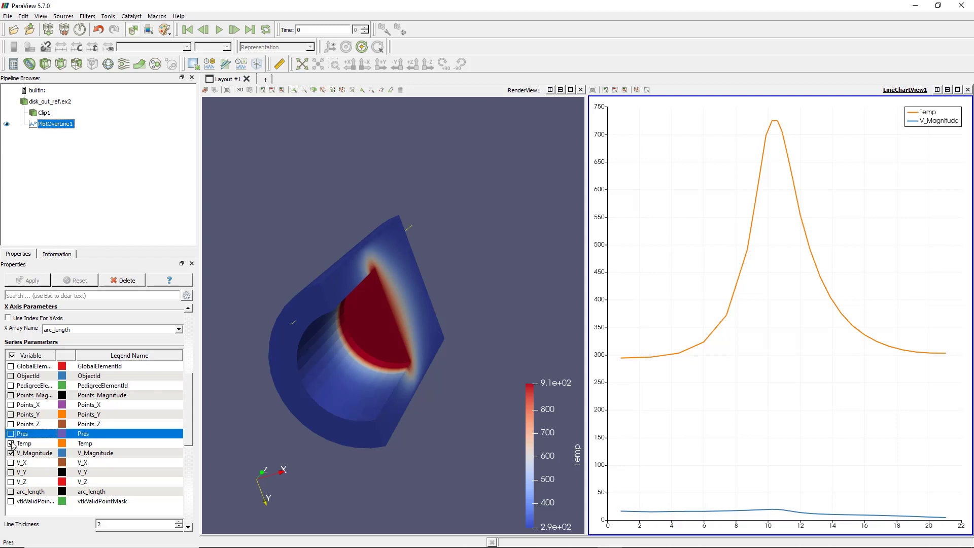
left_click(10, 453)
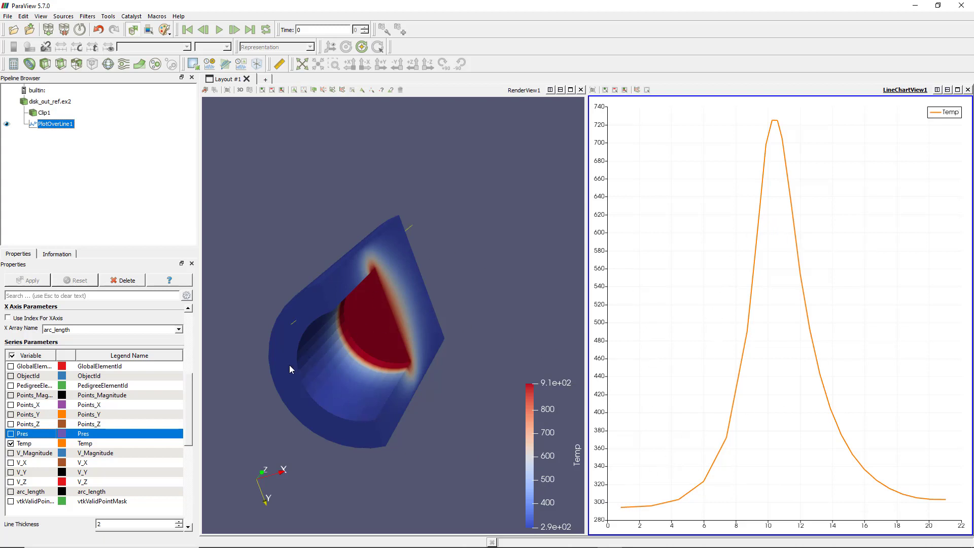
left_click(180, 329)
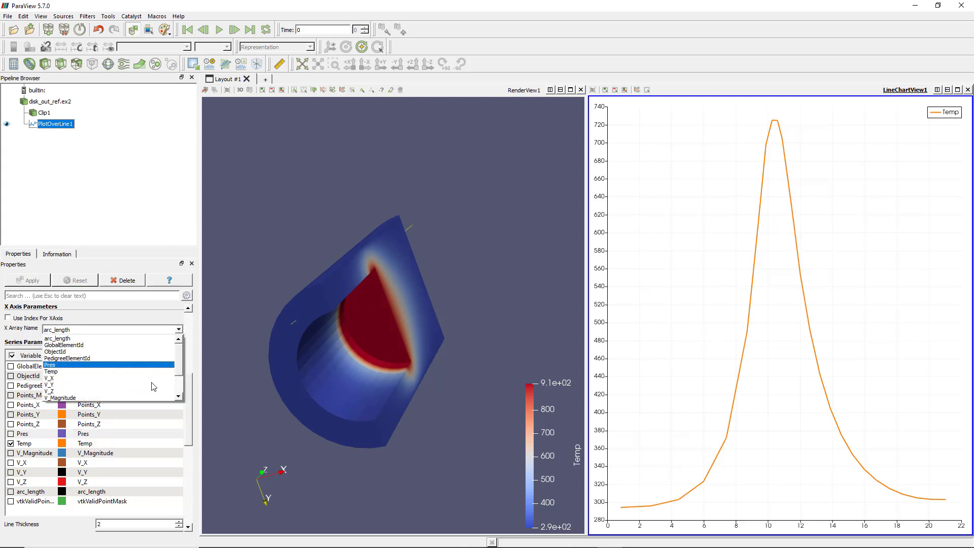
left_click(186, 330)
scroll(188, 336, "up", 5)
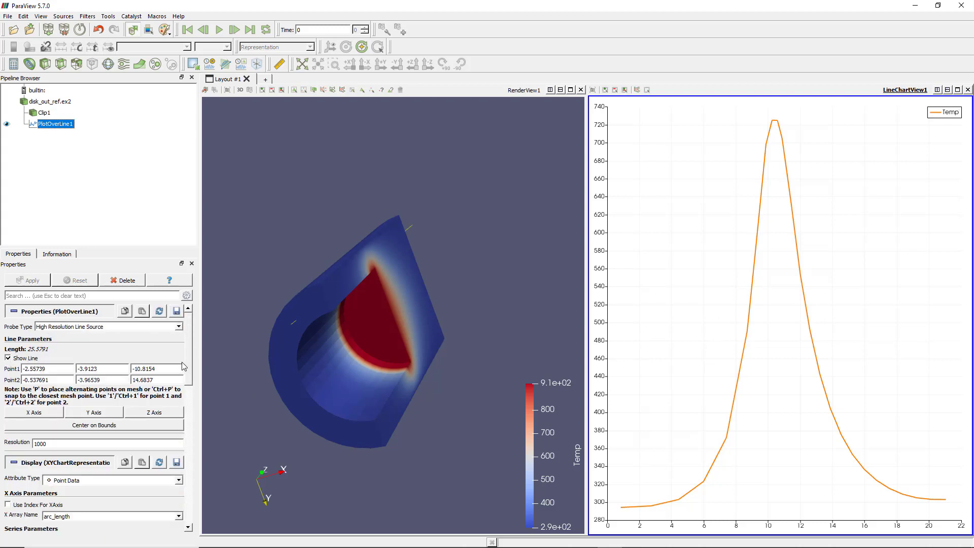
- Drag the probe line's endpoints lengthwise through the hot band until Temp peaks near 780
mouse_move(511, 280)
left_mouse_down()
mouse_move(461, 324)
mouse_move(456, 351)
mouse_move(472, 354)
mouse_move(460, 350)
mouse_move(461, 364)
mouse_move(479, 362)
mouse_move(427, 222)
left_mouse_up()
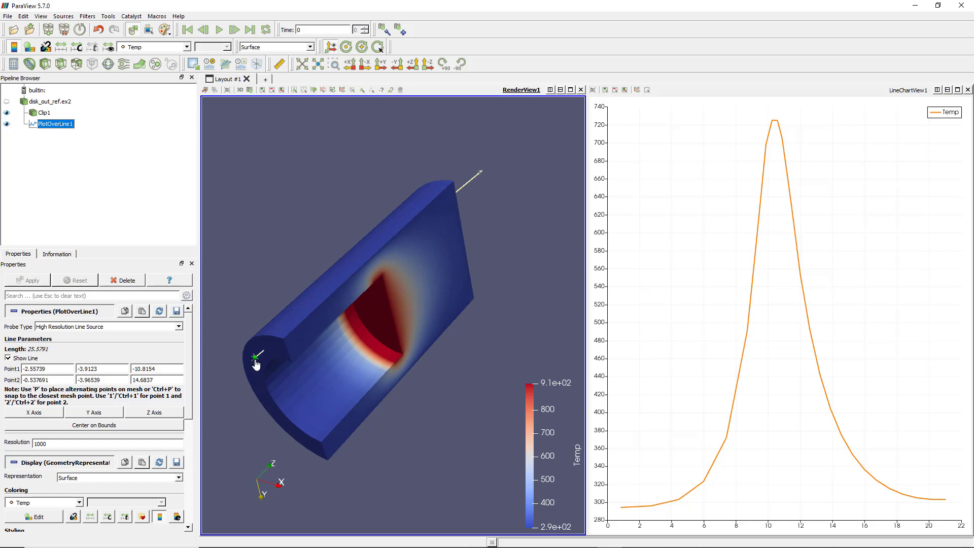
mouse_move(288, 287)
left_mouse_down()
mouse_move(312, 272)
mouse_move(303, 274)
left_mouse_up()
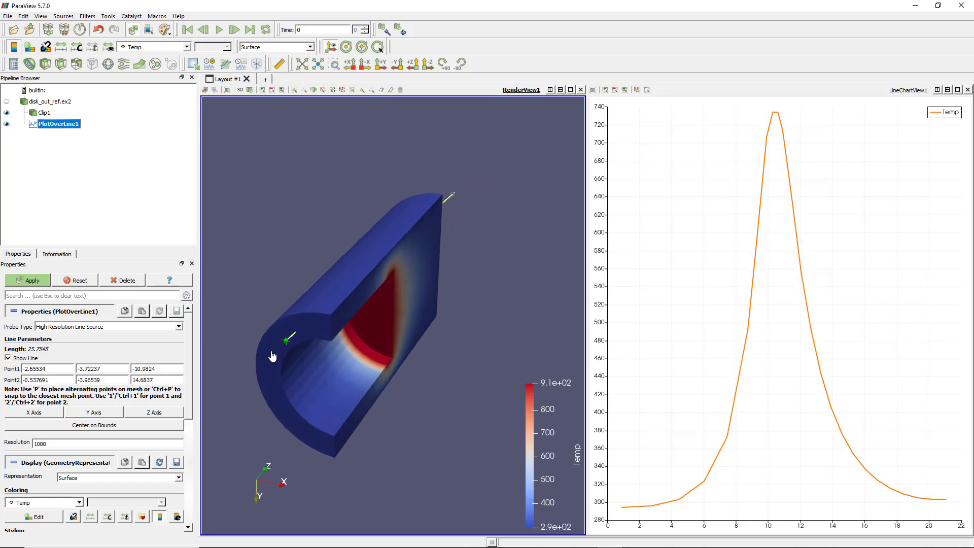
mouse_move(261, 351)
left_mouse_down()
mouse_move(261, 312)
mouse_move(376, 370)
mouse_move(289, 344)
mouse_move(267, 329)
mouse_move(276, 313)
mouse_move(266, 326)
mouse_move(272, 337)
mouse_move(391, 318)
mouse_move(408, 261)
mouse_move(302, 276)
mouse_move(253, 338)
mouse_move(282, 402)
mouse_move(327, 359)
mouse_move(261, 446)
mouse_move(252, 392)
mouse_move(264, 327)
mouse_move(254, 350)
mouse_move(318, 342)
mouse_move(280, 343)
mouse_move(279, 332)
mouse_move(280, 347)
left_mouse_up()
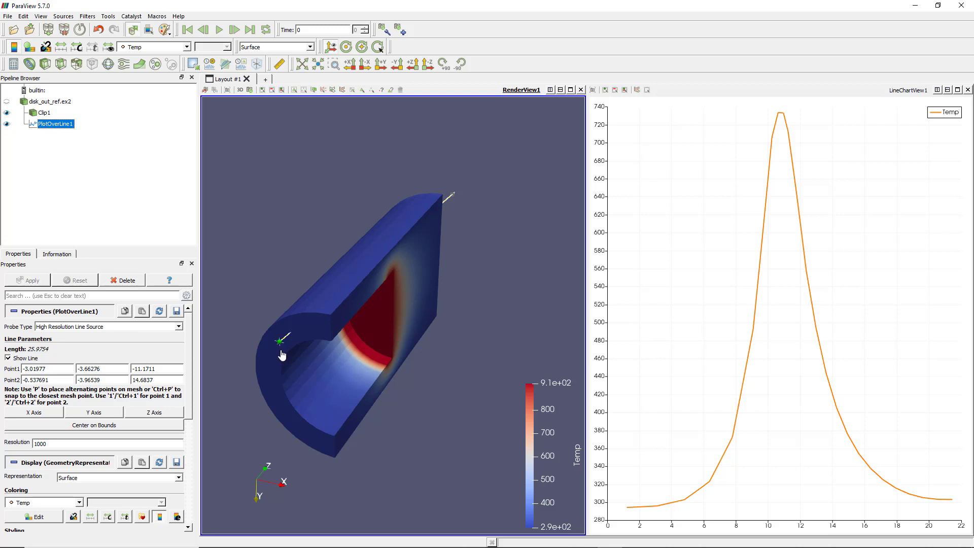
mouse_move(274, 344)
left_mouse_down()
mouse_move(248, 351)
mouse_move(390, 390)
mouse_move(275, 347)
mouse_move(362, 400)
mouse_move(383, 320)
mouse_move(270, 341)
mouse_move(251, 327)
mouse_move(274, 364)
mouse_move(278, 337)
left_mouse_up()
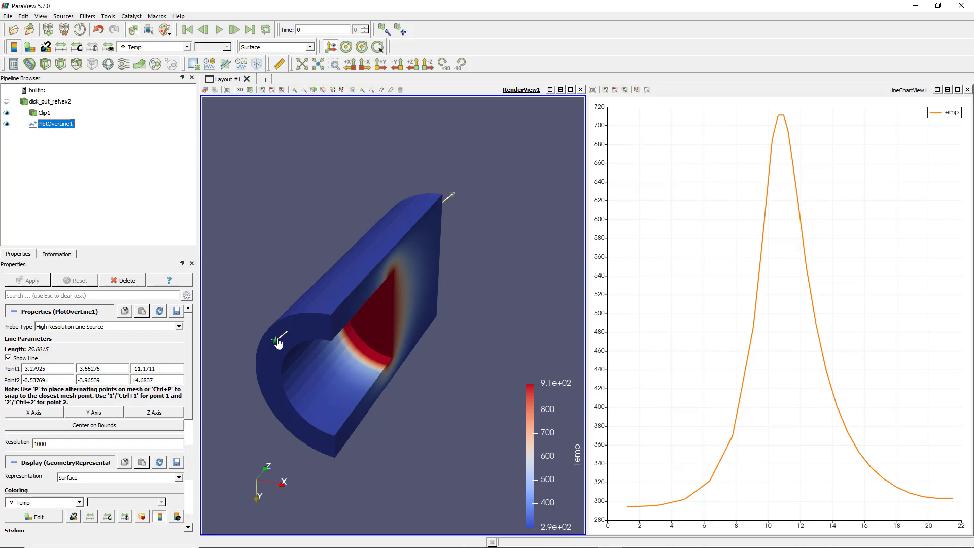
mouse_move(277, 342)
left_mouse_down()
mouse_move(265, 317)
mouse_move(254, 349)
mouse_move(260, 329)
left_mouse_up()
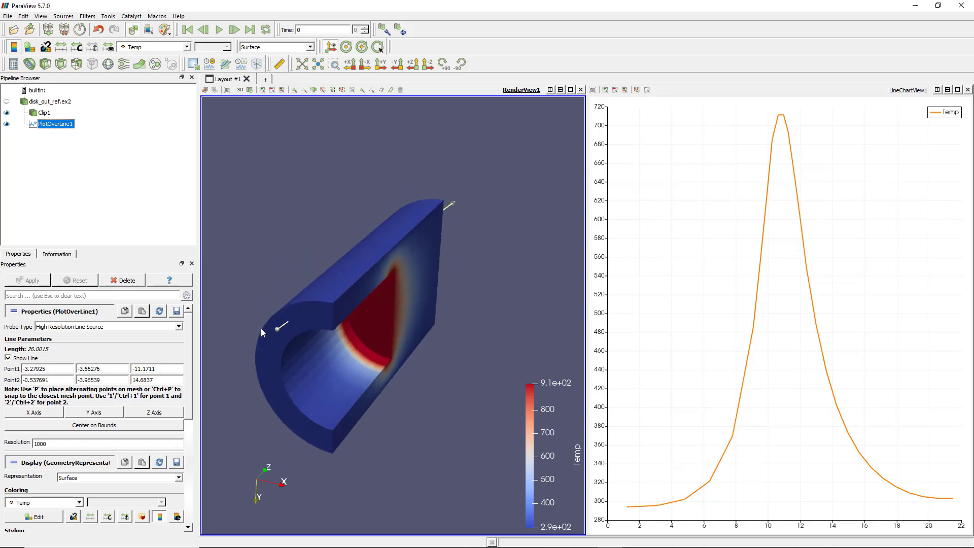
mouse_move(305, 274)
left_mouse_down()
mouse_move(253, 243)
mouse_move(316, 294)
mouse_move(311, 260)
mouse_move(278, 291)
mouse_move(289, 291)
left_mouse_up()
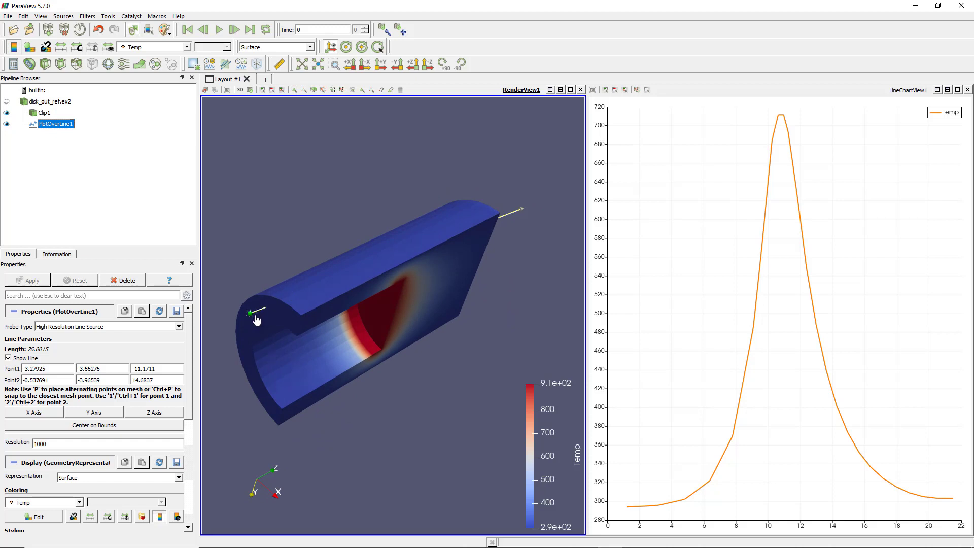
mouse_move(253, 318)
left_mouse_down()
mouse_move(237, 308)
mouse_move(262, 291)
mouse_move(245, 318)
left_mouse_up()
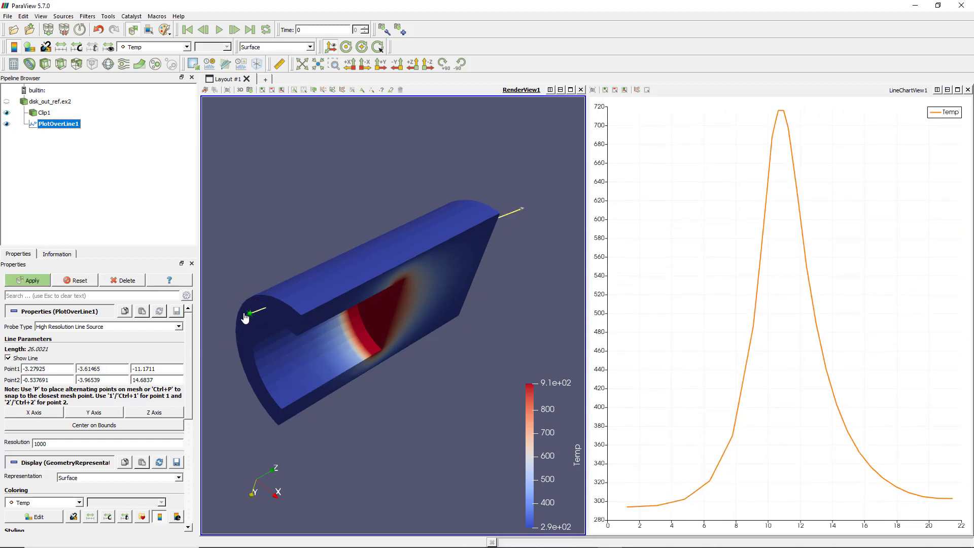
mouse_move(406, 279)
left_mouse_down()
mouse_move(456, 263)
mouse_move(414, 224)
mouse_move(461, 275)
mouse_move(405, 241)
mouse_move(423, 273)
mouse_move(470, 251)
mouse_move(463, 256)
left_mouse_up()
mouse_move(475, 293)
left_mouse_down()
mouse_move(474, 249)
mouse_move(494, 286)
mouse_move(473, 284)
mouse_move(459, 264)
mouse_move(490, 290)
mouse_move(497, 282)
mouse_move(470, 281)
left_mouse_up()
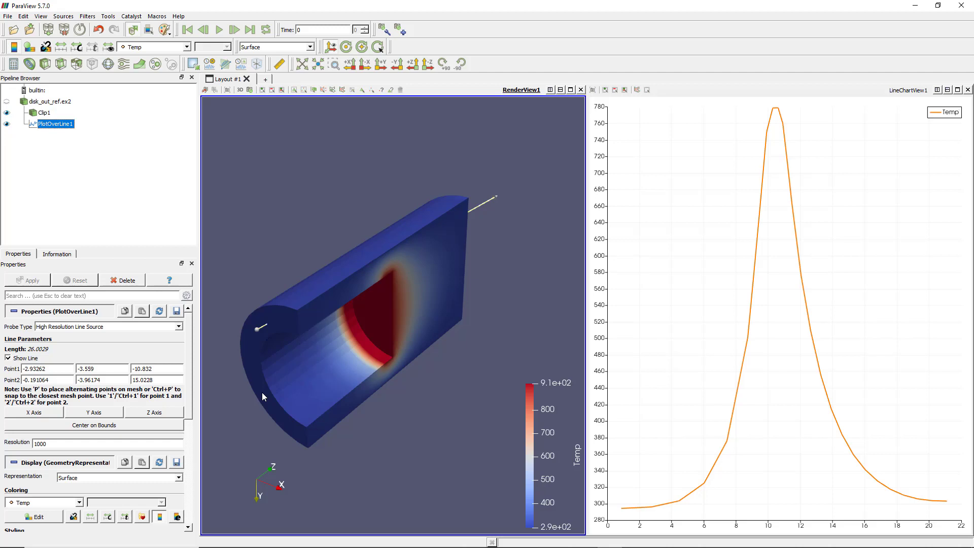
- Snap Point1 to the hot cut face and Point2 to the top face, Temp falling 910 to 300
key("p")
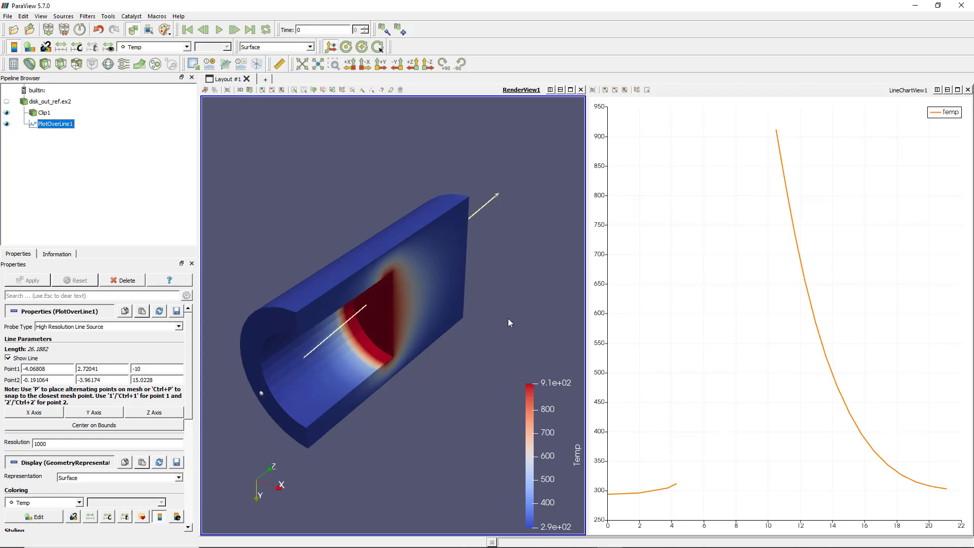
mouse_move(503, 320)
left_mouse_down()
mouse_move(441, 357)
mouse_move(441, 375)
mouse_move(491, 297)
left_mouse_up()
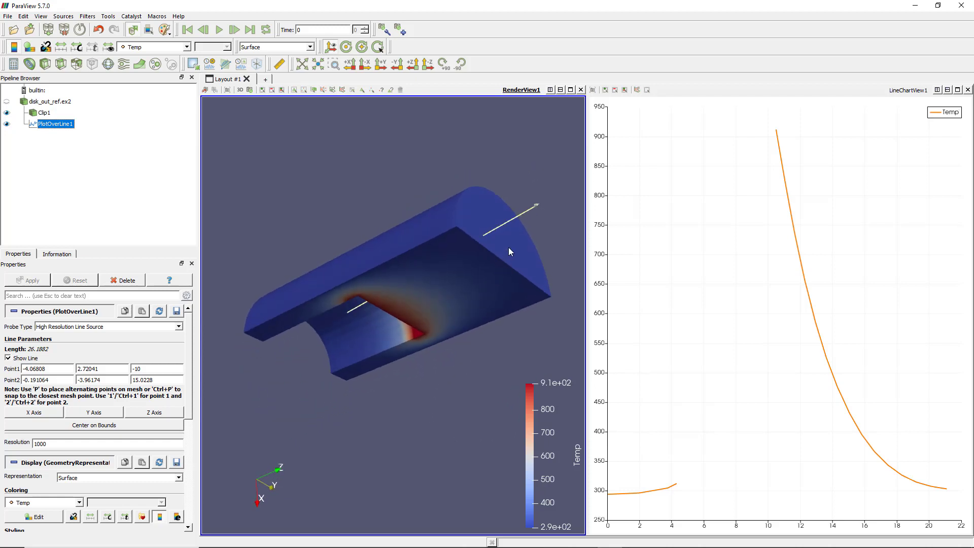
key("2")
left_click_drag(399, 236, 434, 210)
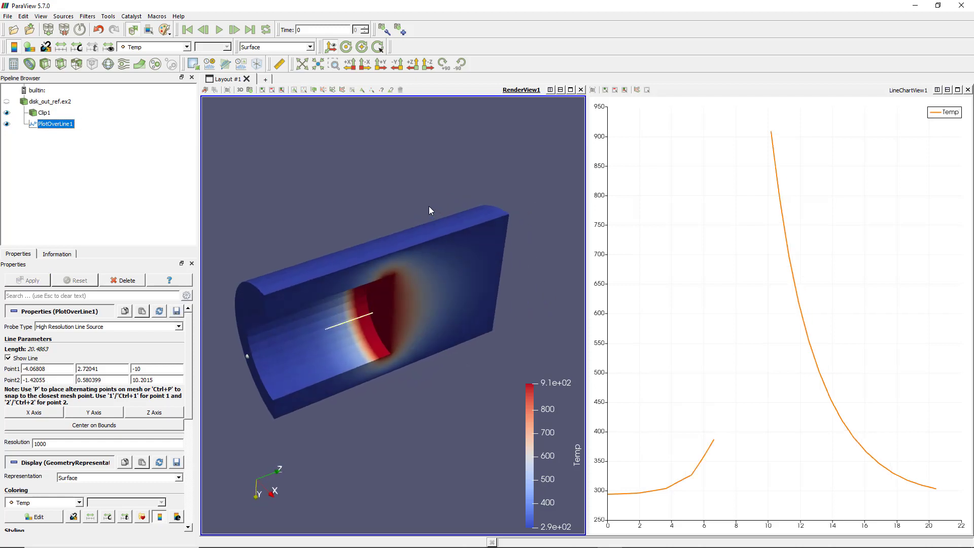
mouse_move(431, 334)
left_mouse_down()
mouse_move(308, 361)
mouse_move(324, 343)
mouse_move(320, 361)
mouse_move(276, 365)
mouse_move(319, 320)
mouse_move(320, 384)
mouse_move(379, 431)
mouse_move(392, 289)
mouse_move(330, 231)
mouse_move(348, 235)
mouse_move(340, 225)
left_mouse_up()
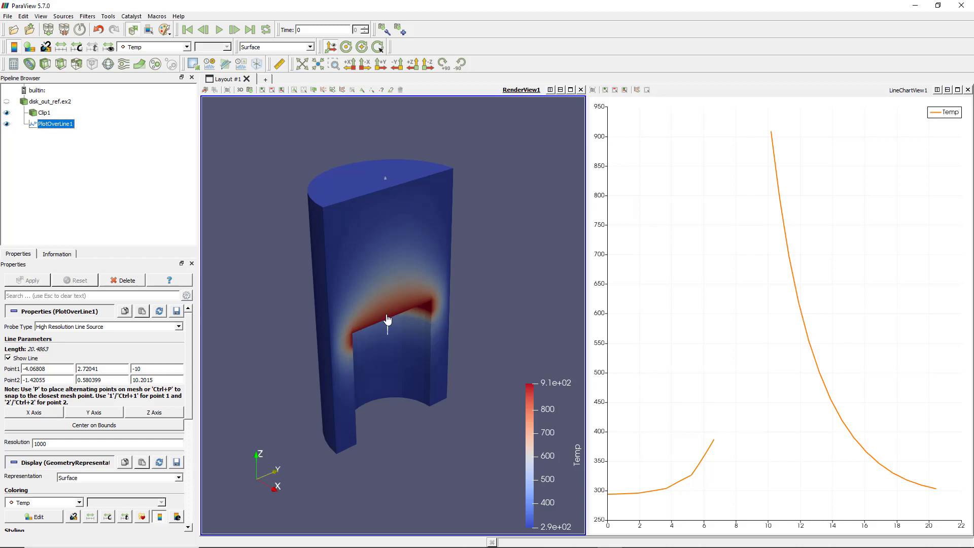
scroll(387, 322, "up", 3)
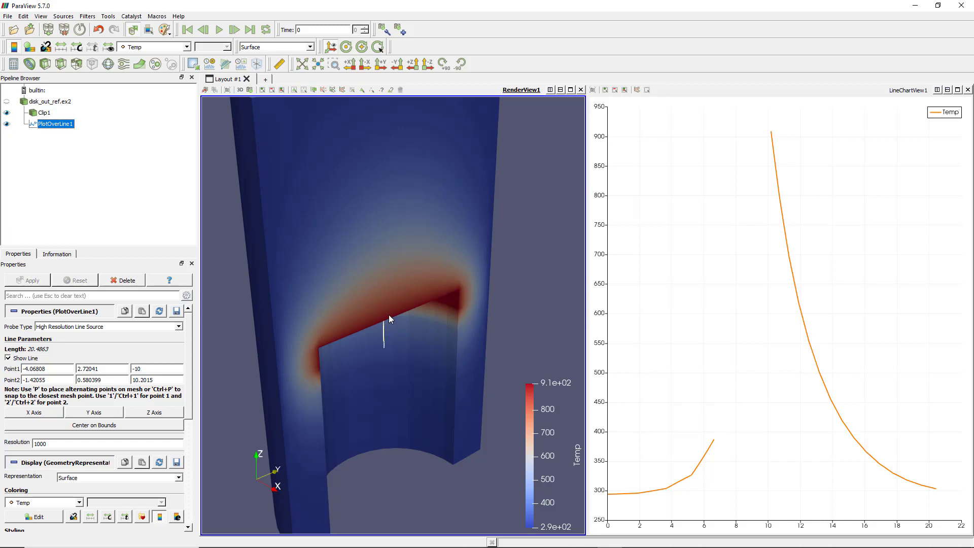
key("p")
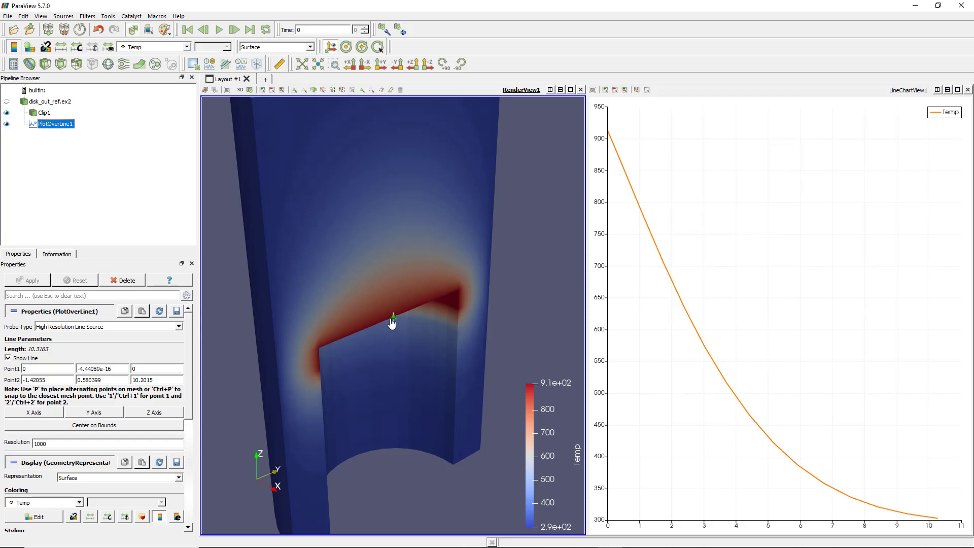
scroll(387, 326, "down", 2)
scroll(388, 326, "down", 3)
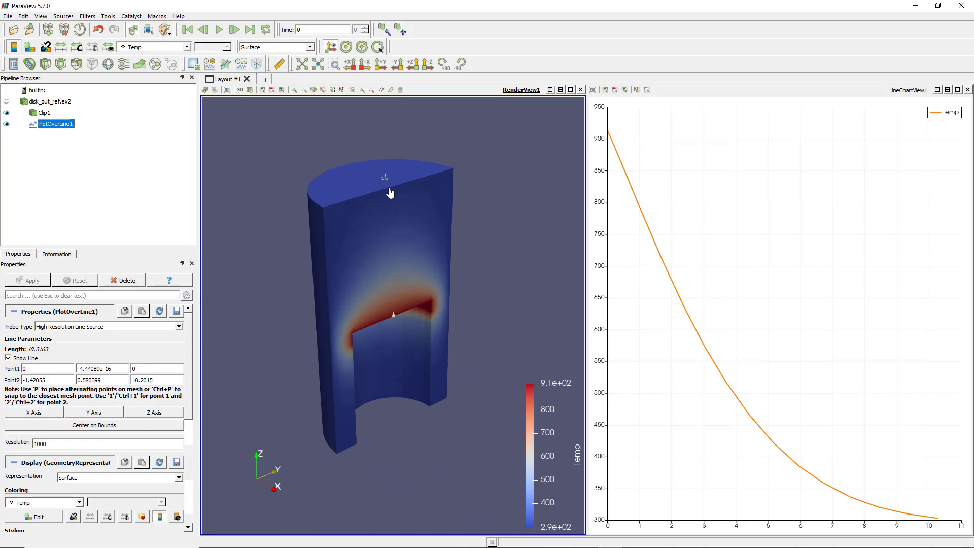
key("ctrl+p")
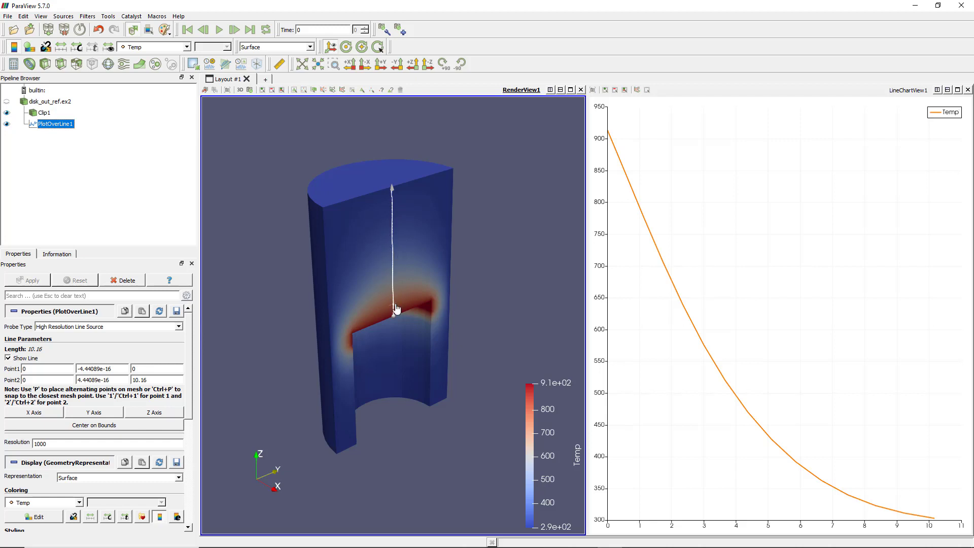
- Set the probe line's Point1 Y and Point2 Y to 0 and Point2 Z to 10
left_click(113, 369)
left_click_drag(113, 369, 86, 371)
key("ctrl+a")
type("0")
double_click(108, 379)
key("ctrl+a")
type("0")
left_click(147, 378)
triple_click(147, 376)
type("1")
key("Return")
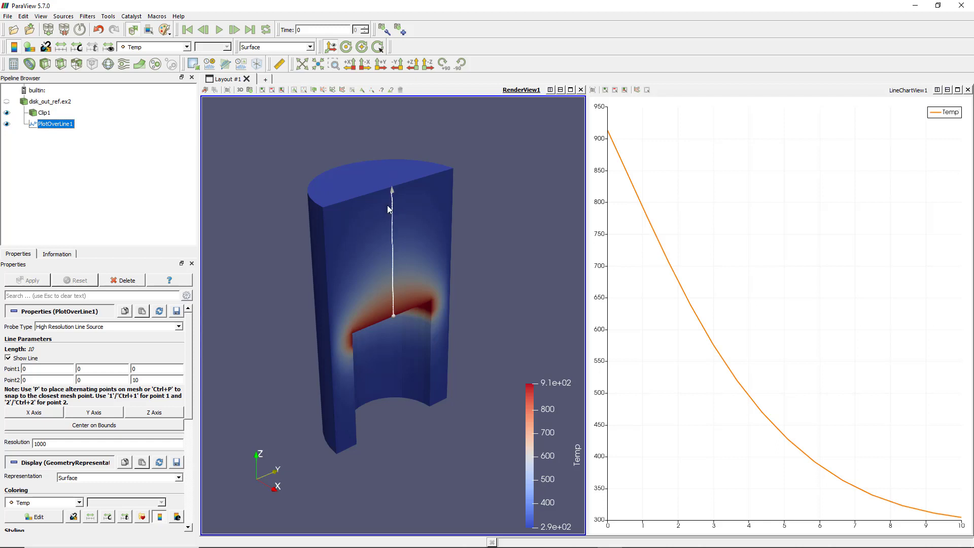
scroll(387, 209, "up", 2)
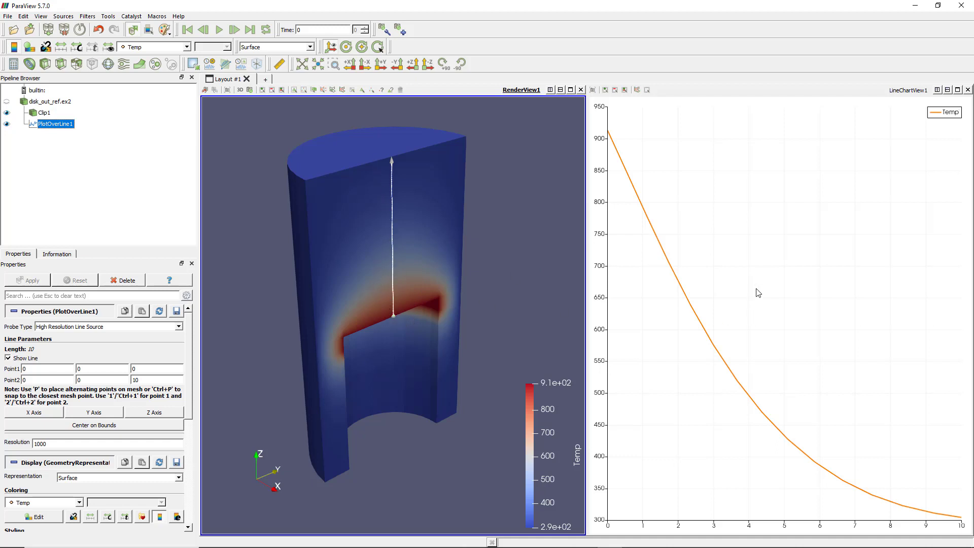
- Make LineChartView1 the active view
left_click(744, 227)
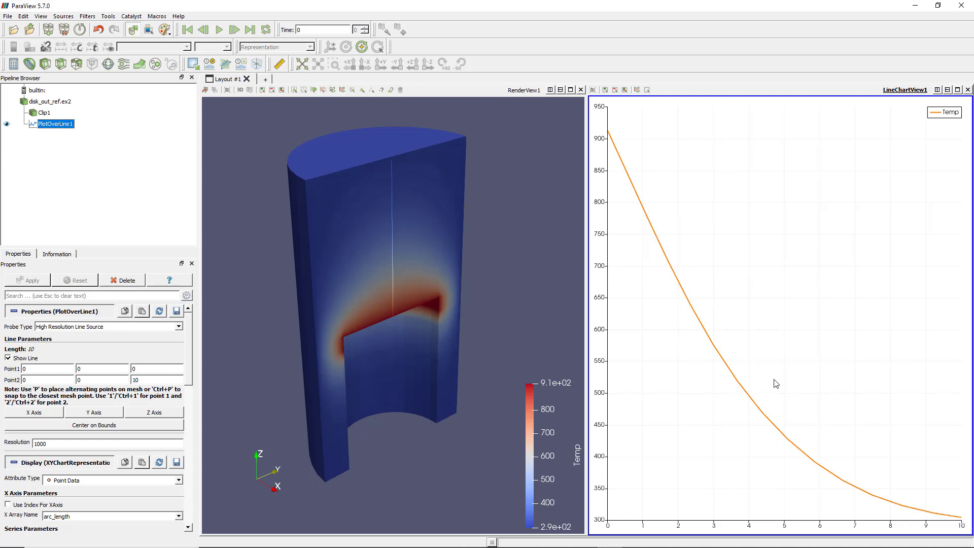
scroll(776, 383, "down", 3)
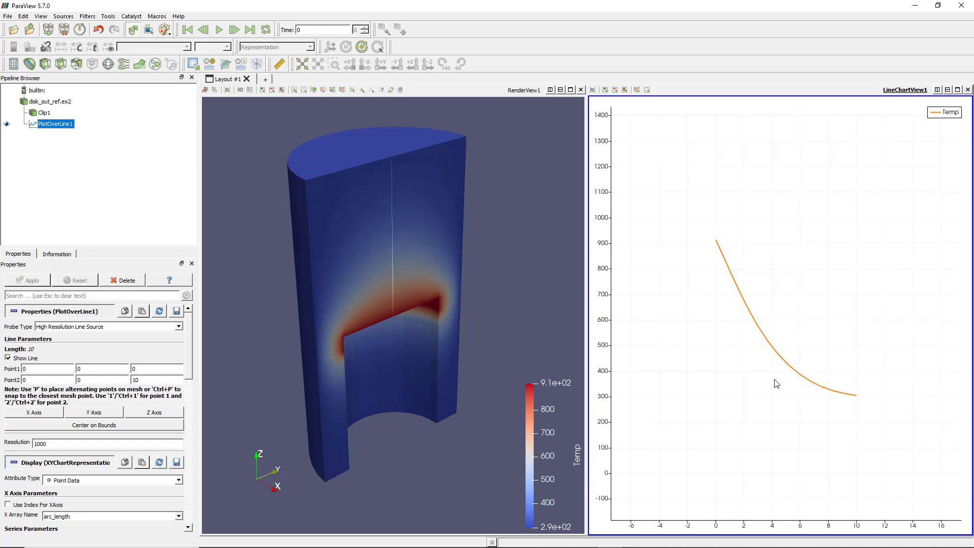
mouse_move(857, 395)
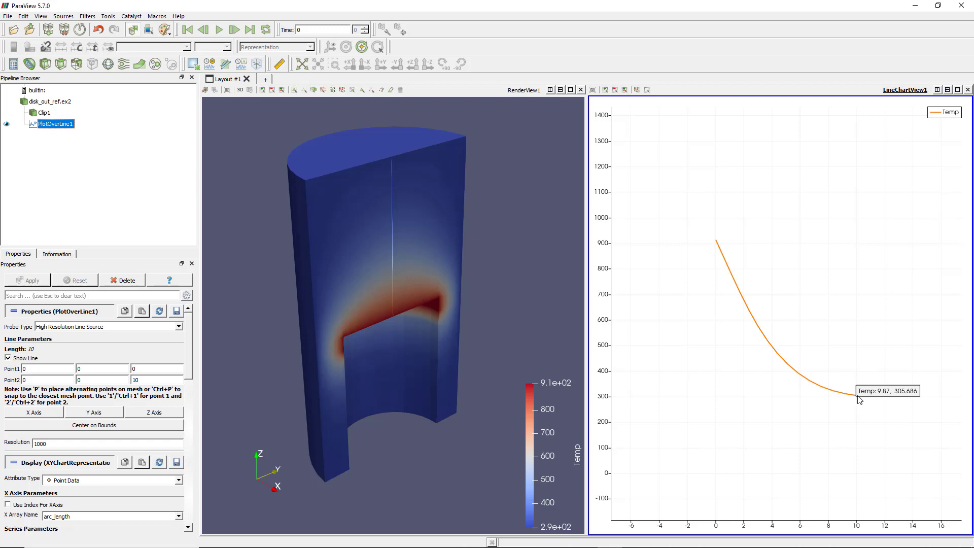
scroll(858, 399, "up", 1)
scroll(858, 399, "up", 2)
scroll(859, 399, "up", 1)
scroll(837, 407, "down", 1)
scroll(821, 404, "down", 2)
scroll(822, 408, "up", 3)
scroll(823, 408, "down", 1)
scroll(822, 408, "down", 1)
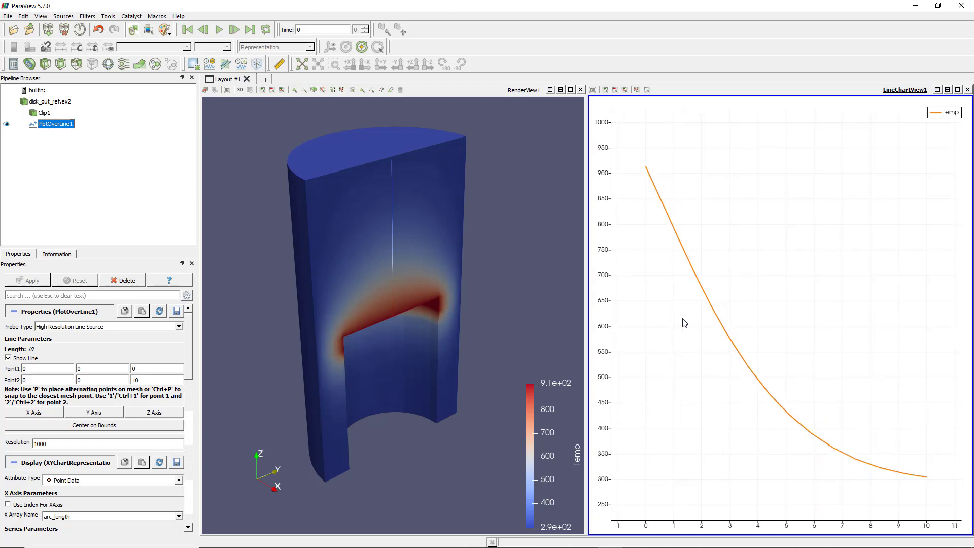
- Refit the chart axes, enable the Pres series and set its Chart Axes to Bottom-Right
left_click(303, 65)
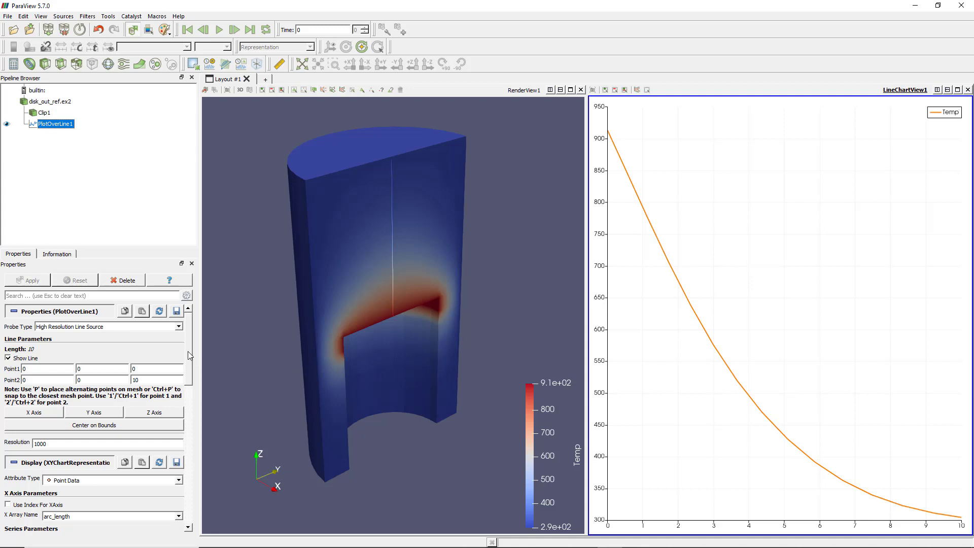
left_click_drag(187, 352, 100, 429)
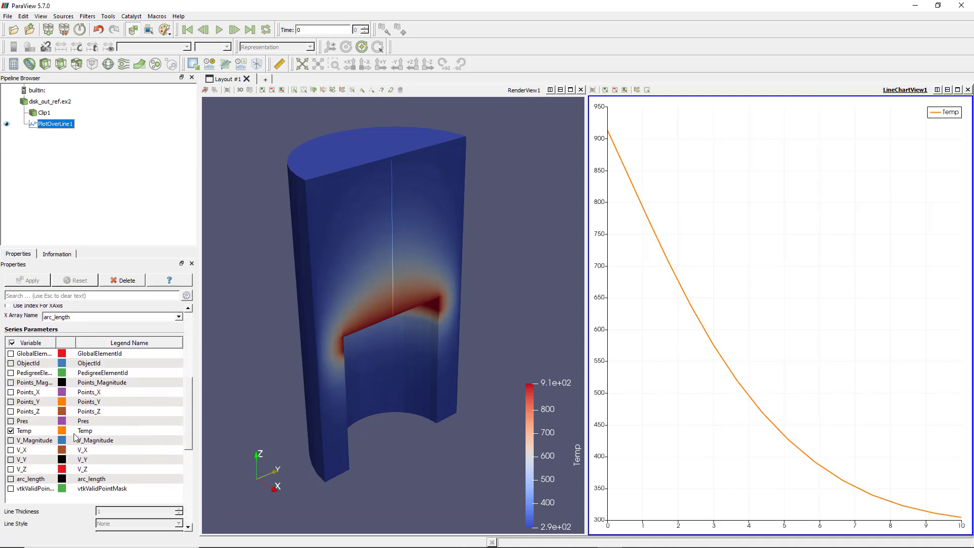
left_click(11, 420)
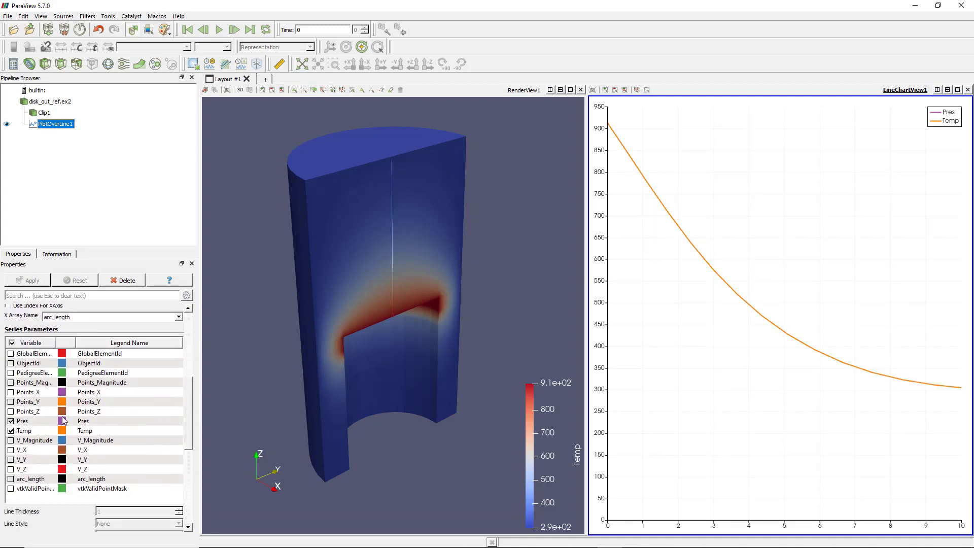
left_click(77, 421)
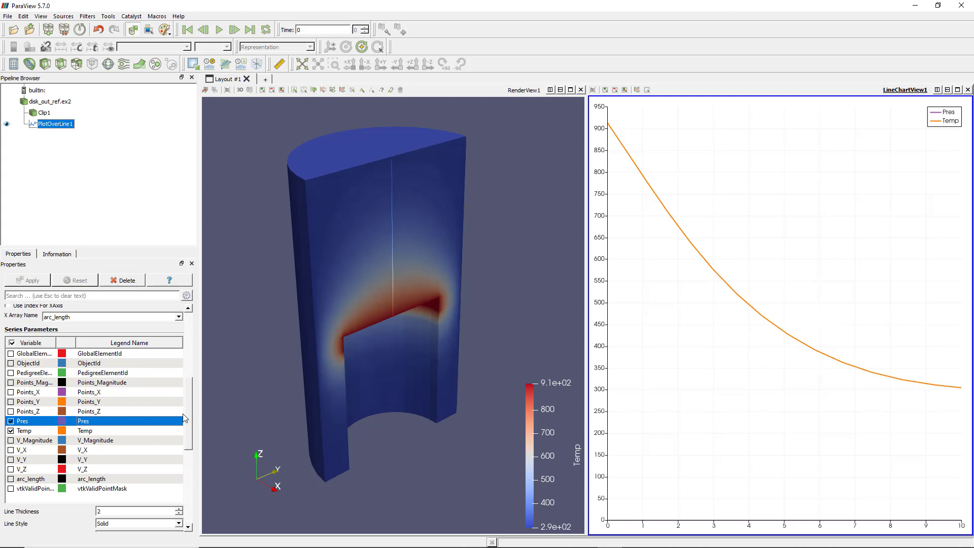
left_click_drag(187, 416, 184, 443)
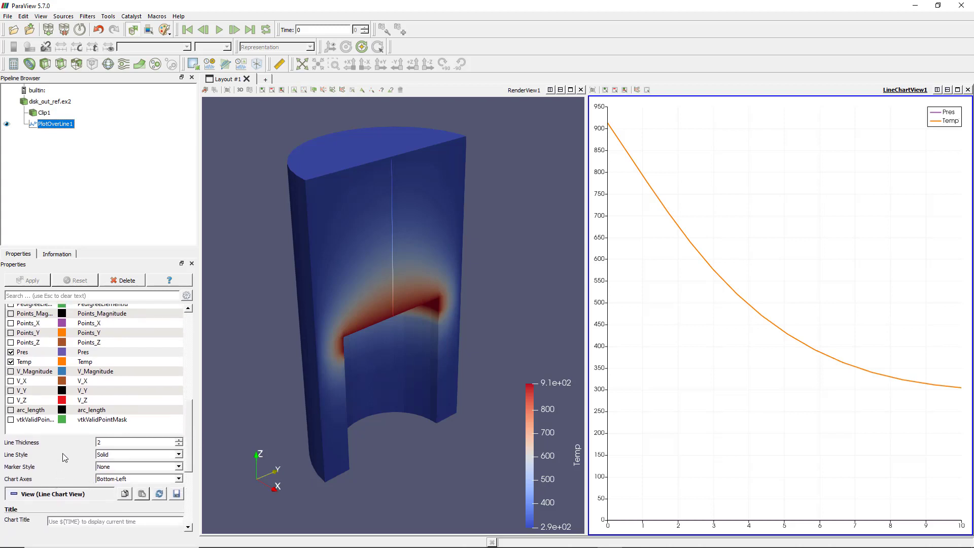
left_click(97, 353)
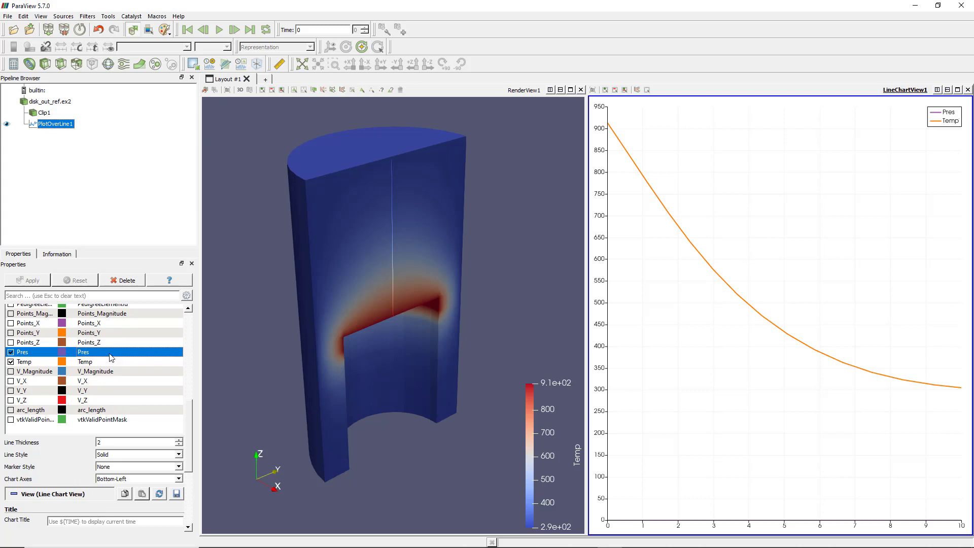
left_click(116, 479)
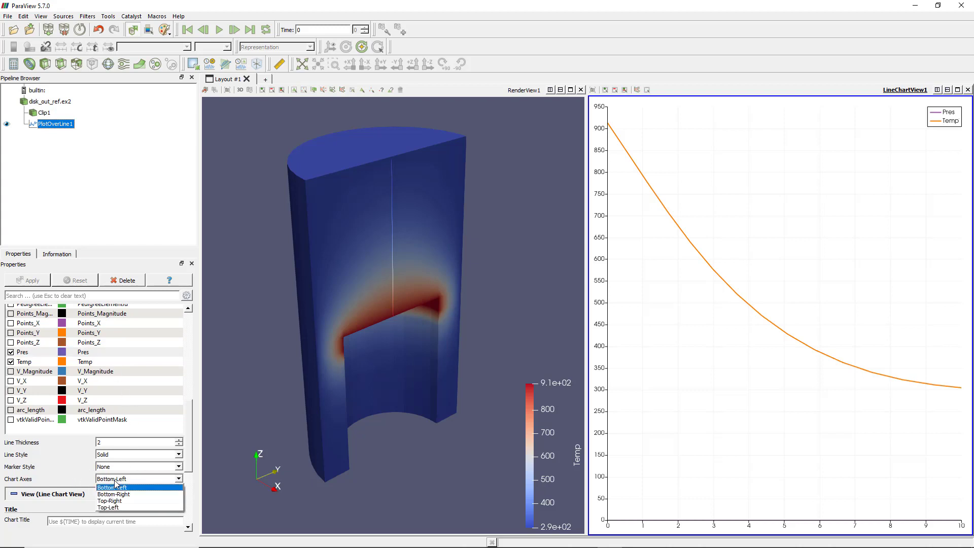
left_click(122, 494)
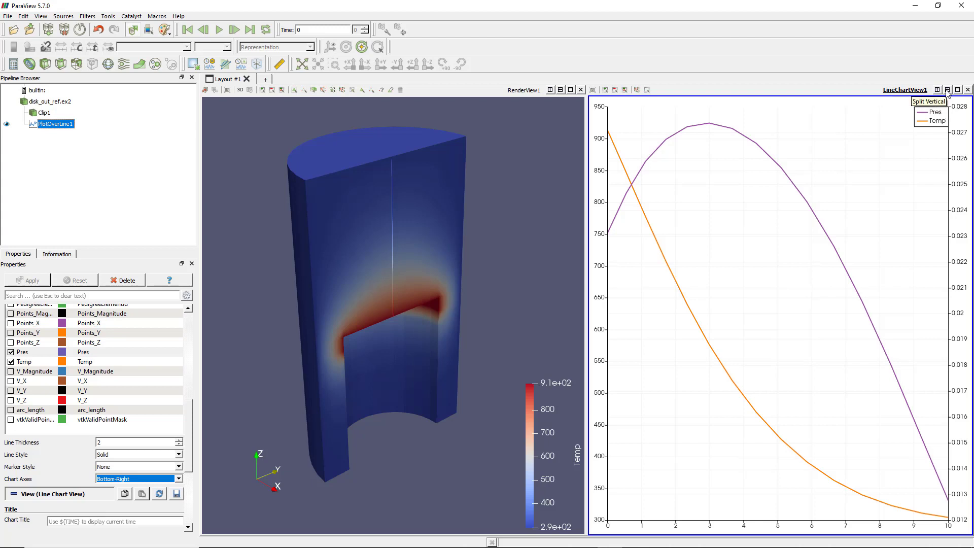
- Split LineChartView1 vertically and create a Histogram View in the new pane
left_click(947, 90)
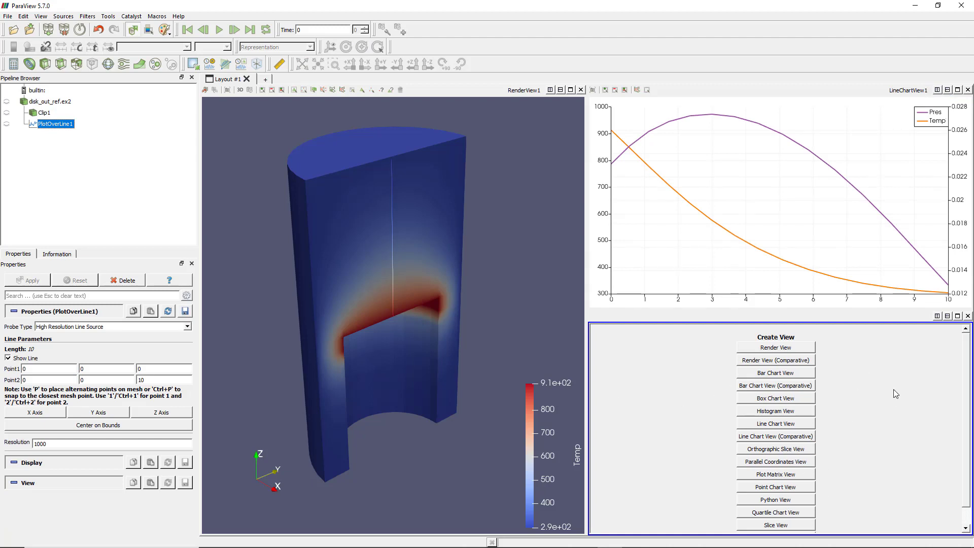
left_click(788, 411)
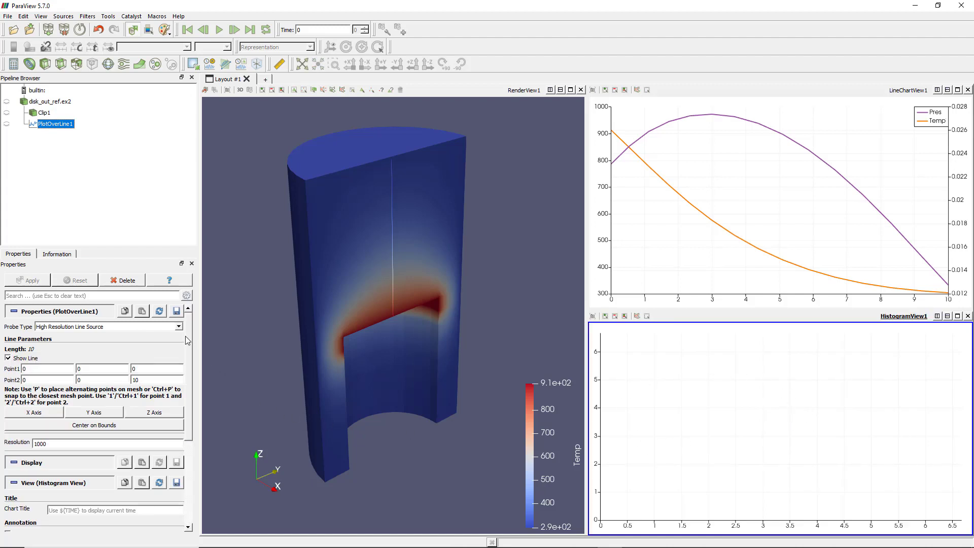
left_click(122, 332)
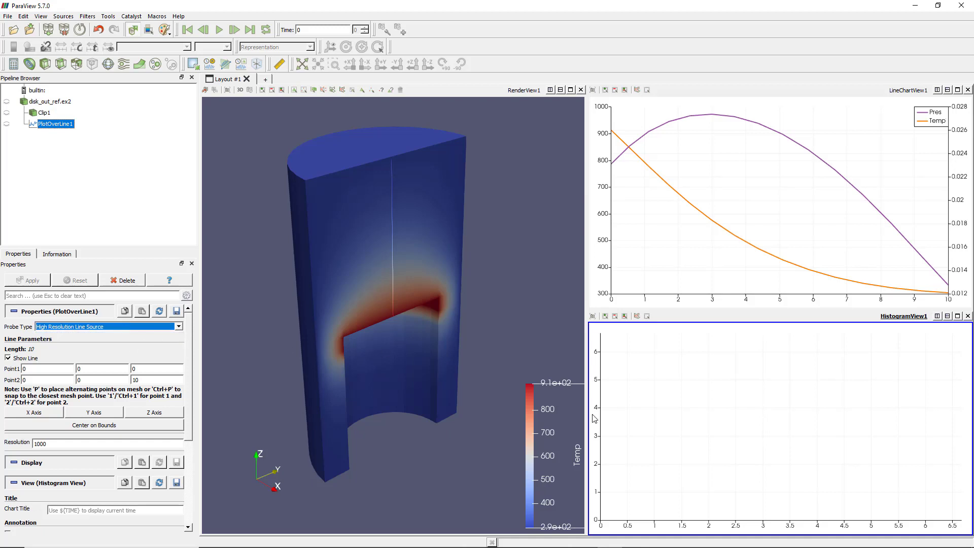
left_click(542, 337)
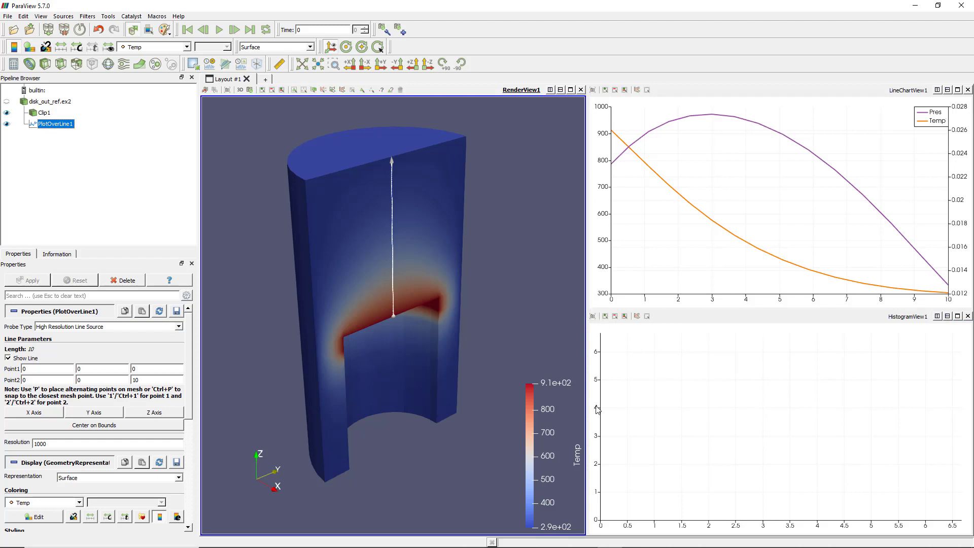
left_click(653, 370)
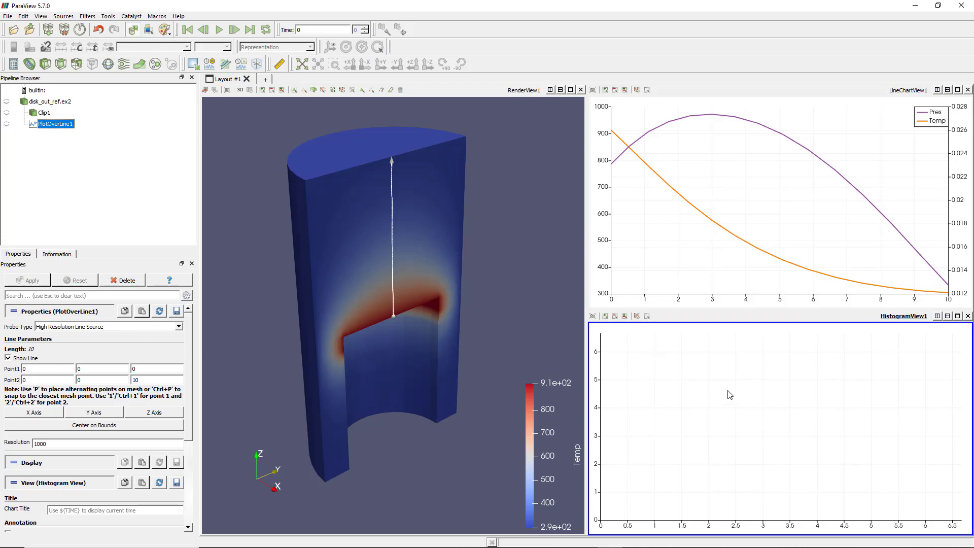
mouse_move(189, 344)
left_mouse_down()
mouse_move(195, 375)
mouse_move(196, 321)
left_mouse_up()
mouse_move(189, 367)
left_mouse_down()
mouse_move(193, 436)
mouse_move(194, 358)
left_mouse_up()
- Close HistogramView1 and apply a Data Analysis > Histogram filter to disk_out_ref.ex2
left_click(967, 316)
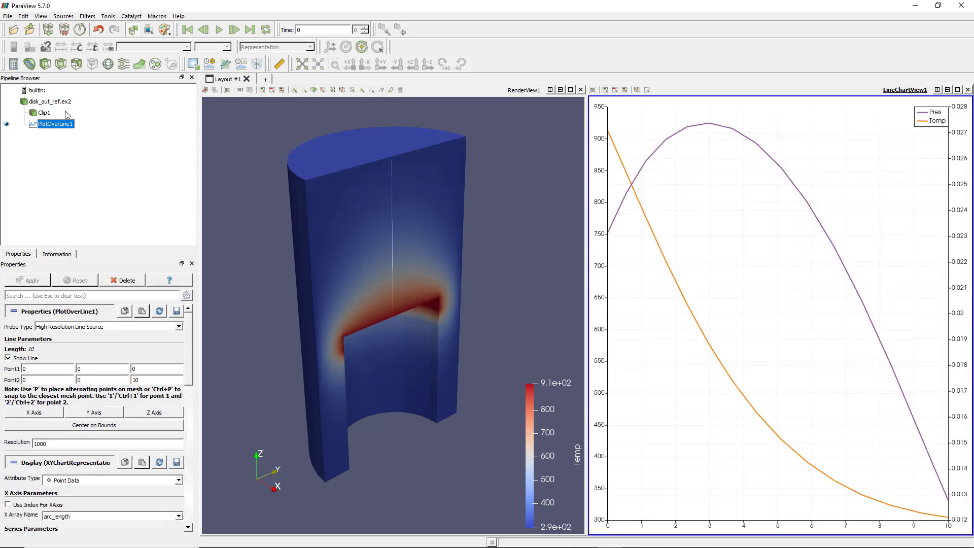
left_click(67, 104)
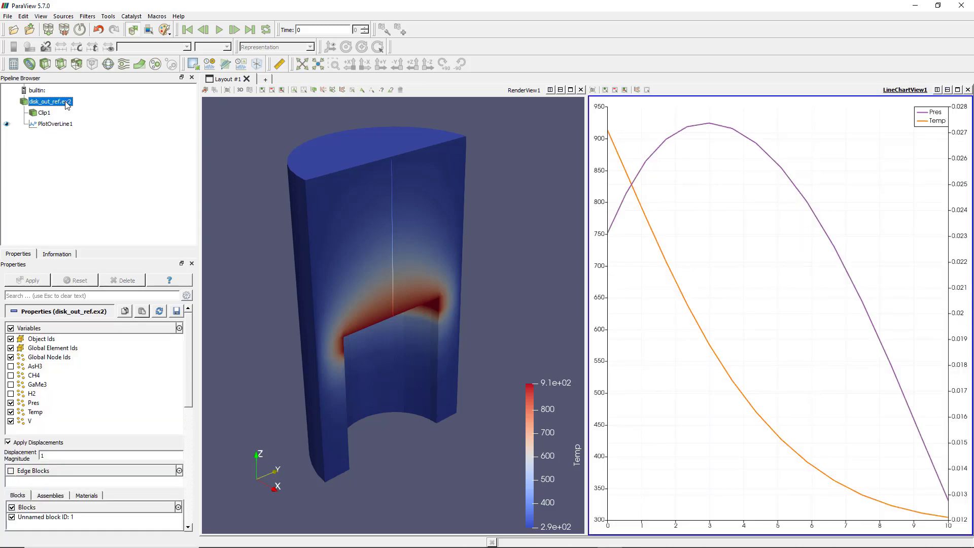
right_click(65, 103)
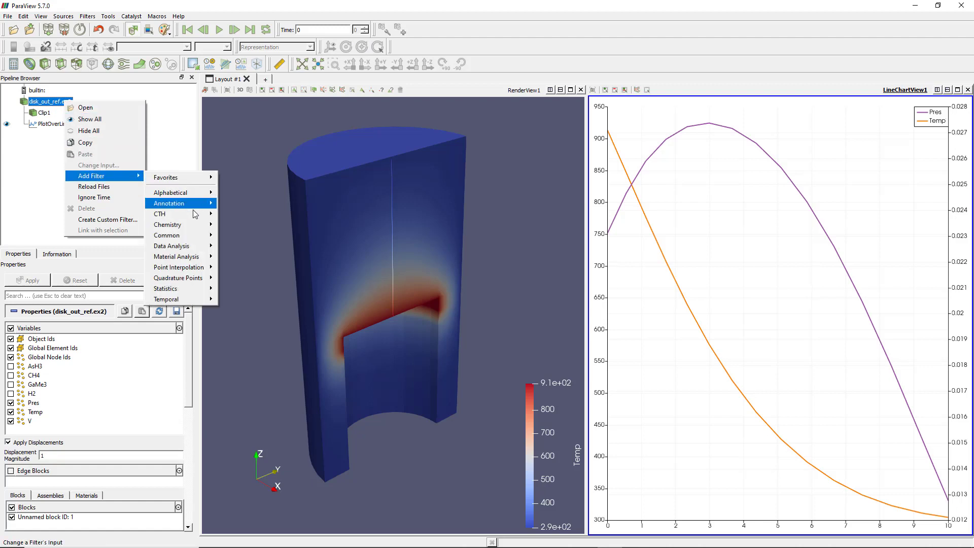
mouse_move(92, 175)
mouse_move(175, 246)
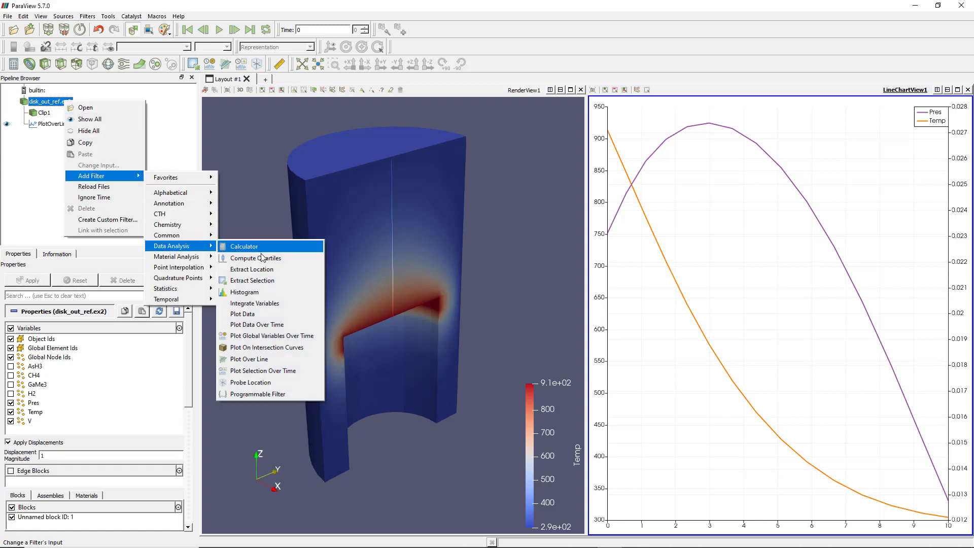
left_click(278, 291)
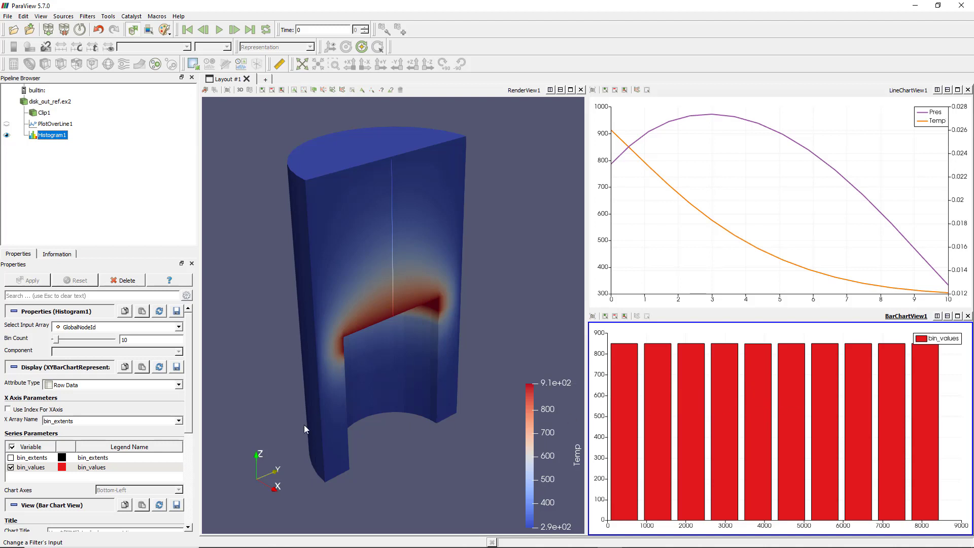
- Set Histogram1's Select Input Array to Temp
left_click(168, 422)
left_click(165, 423)
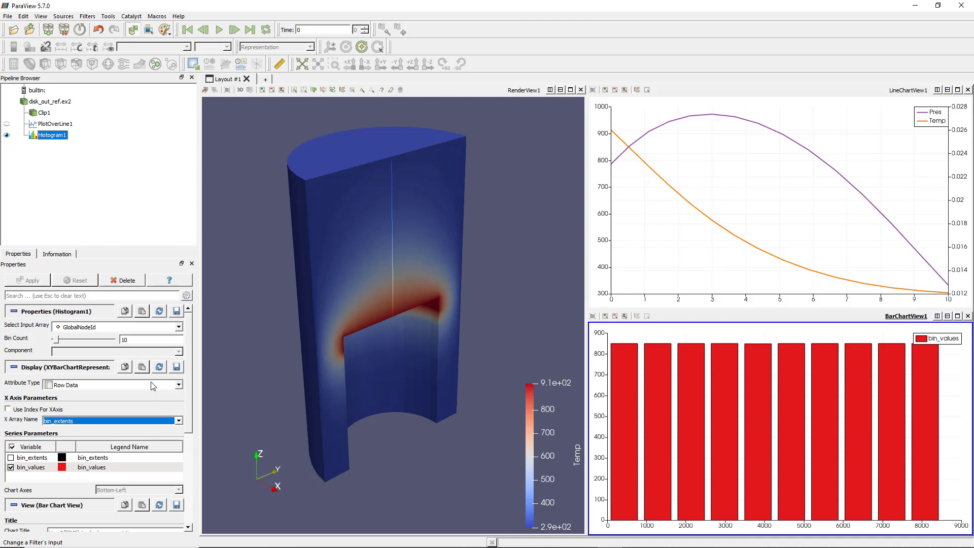
left_click(154, 385)
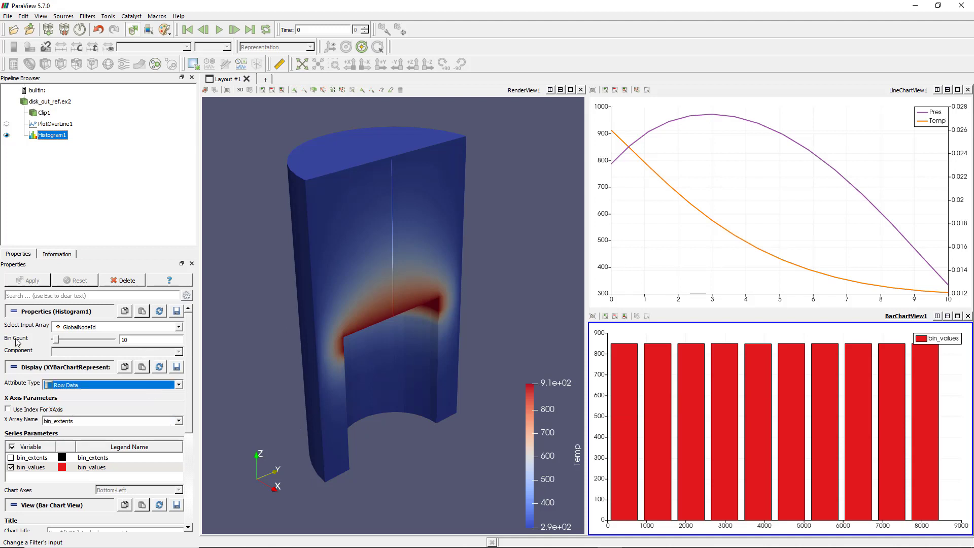
left_click(66, 327)
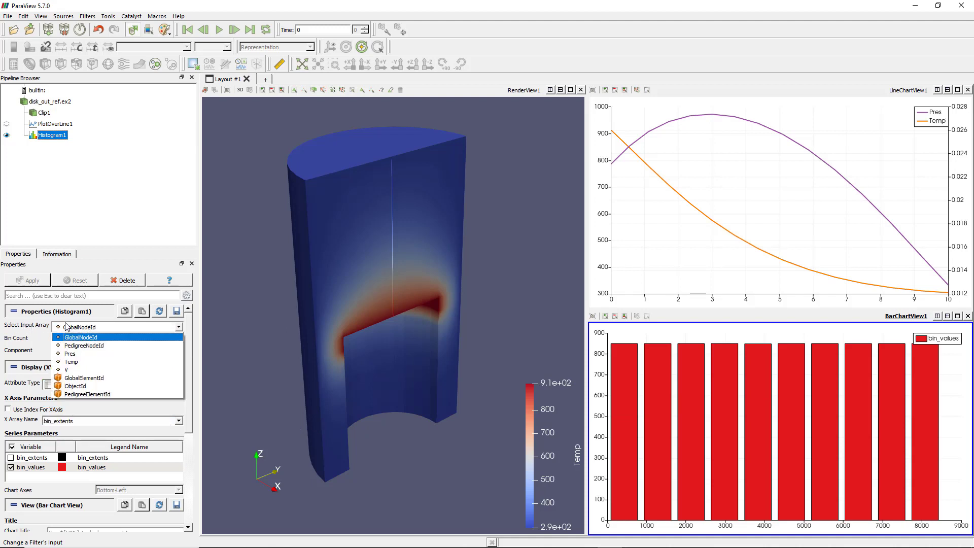
left_click(81, 364)
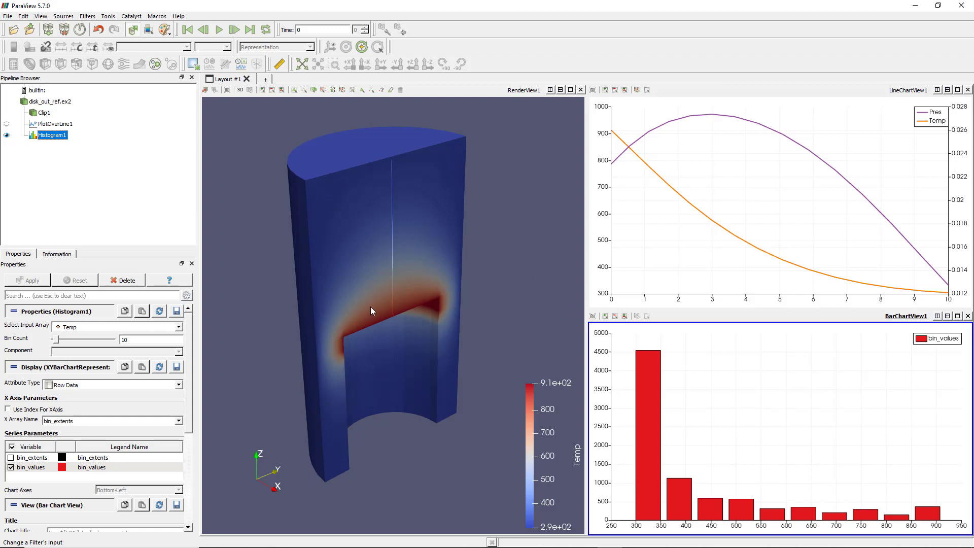
scroll(370, 299, "up", 2)
scroll(369, 299, "down", 2)
- Rotate the clipped cylinder in RenderView1, then make the line chart active again
left_click(373, 265)
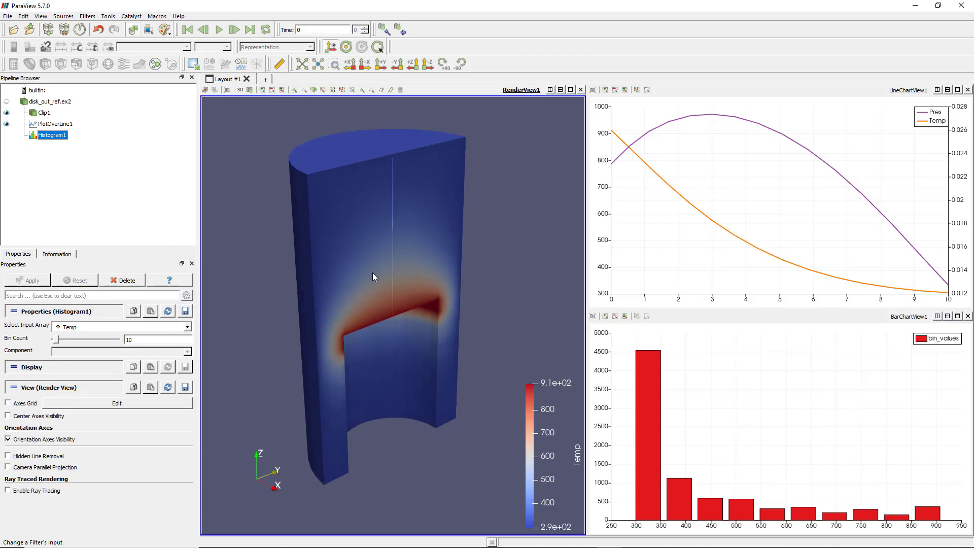
left_click_drag(373, 266, 364, 291)
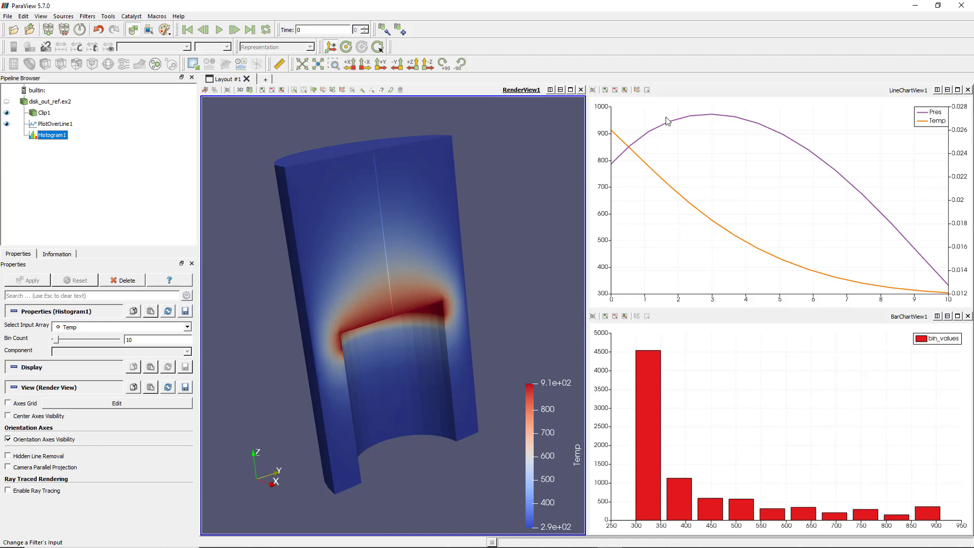
left_click(716, 212)
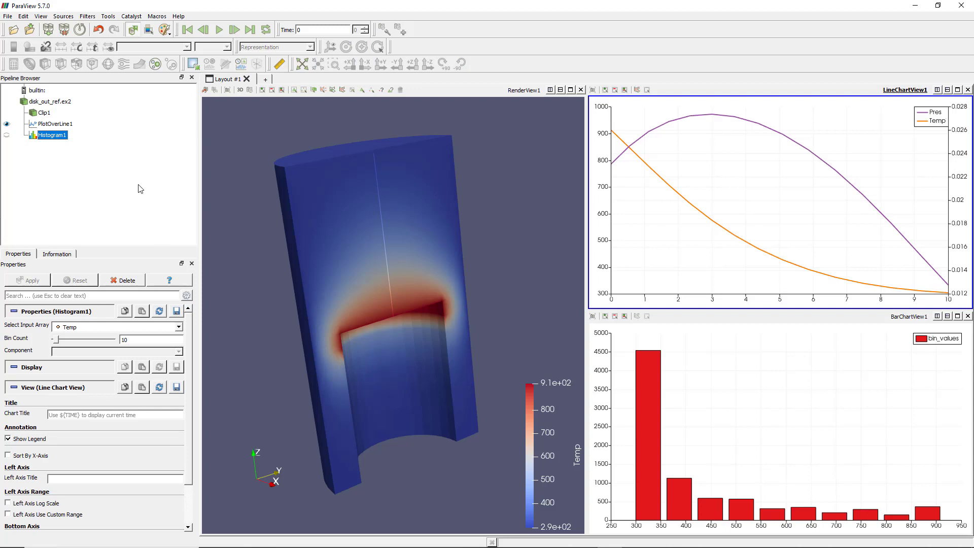
- Start File > Save Screenshot and confirm the screenshot file name
left_click(13, 17)
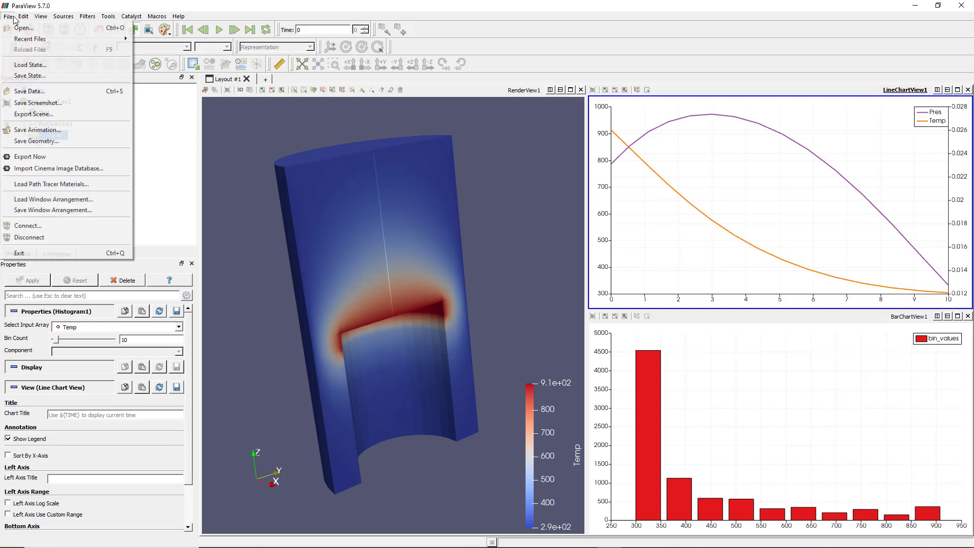
left_click(50, 107)
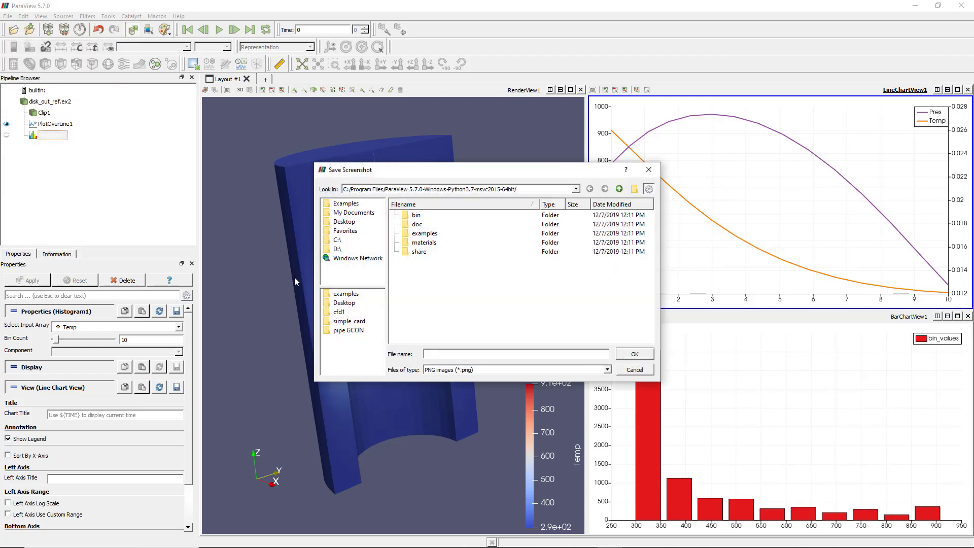
type("saass")
left_click(633, 353)
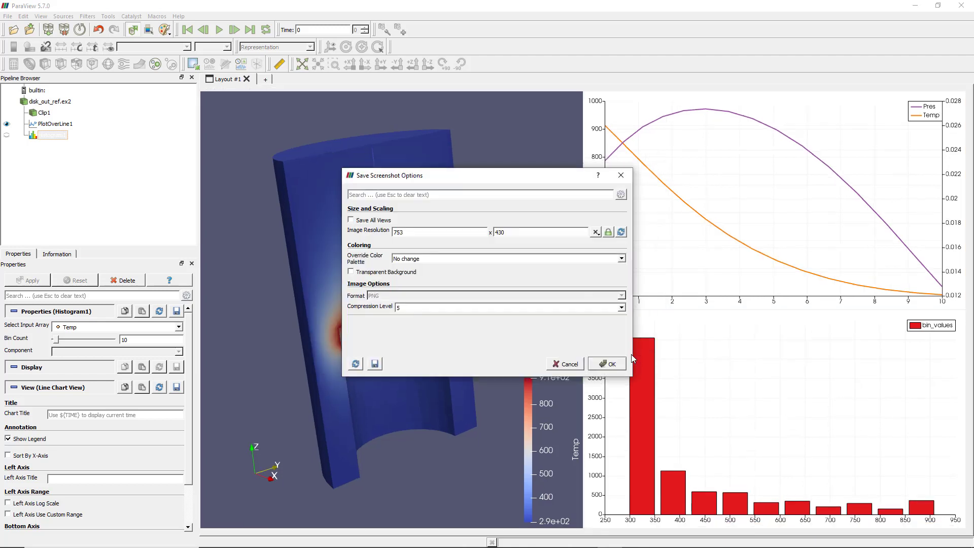